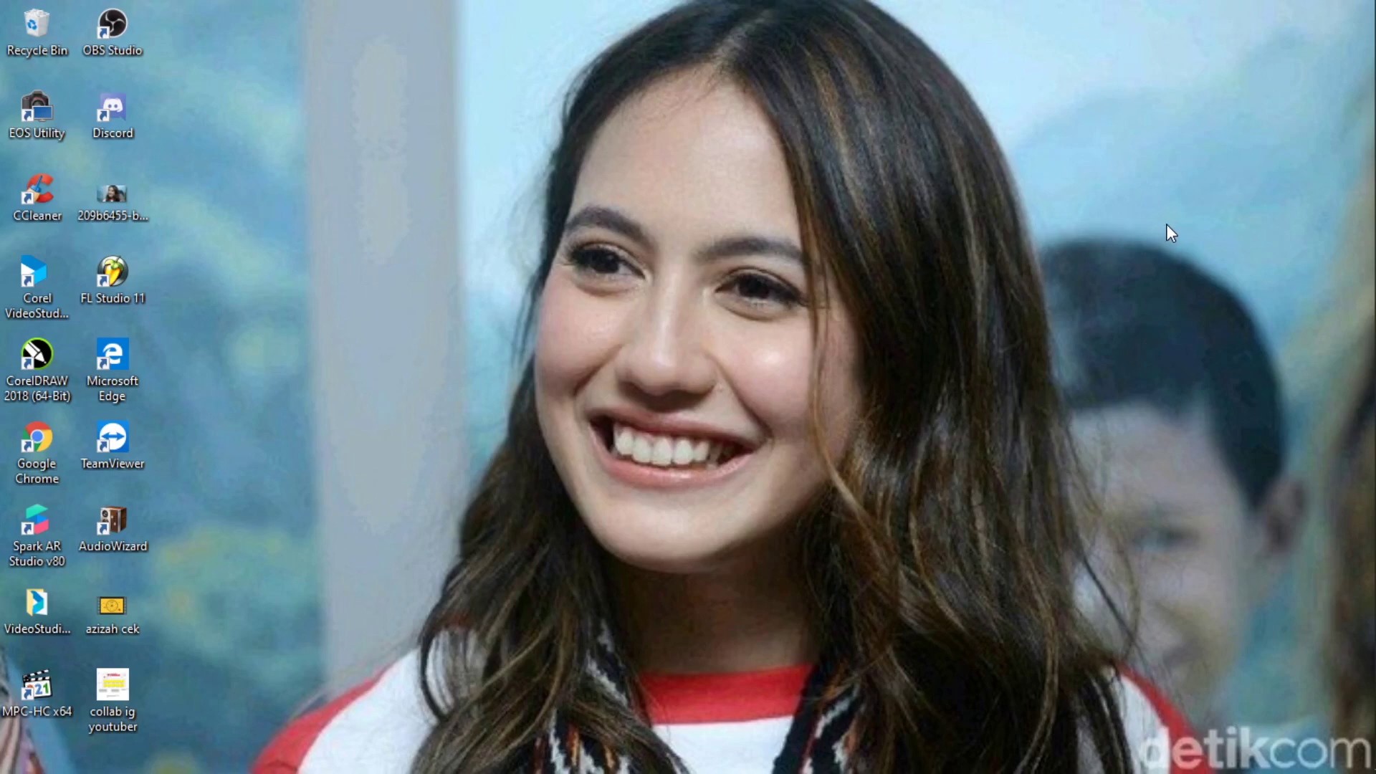
- Switch to Chrome and review the Bandicam watermark video's view count, upload date and comments on YouTube
click(1348, 235)
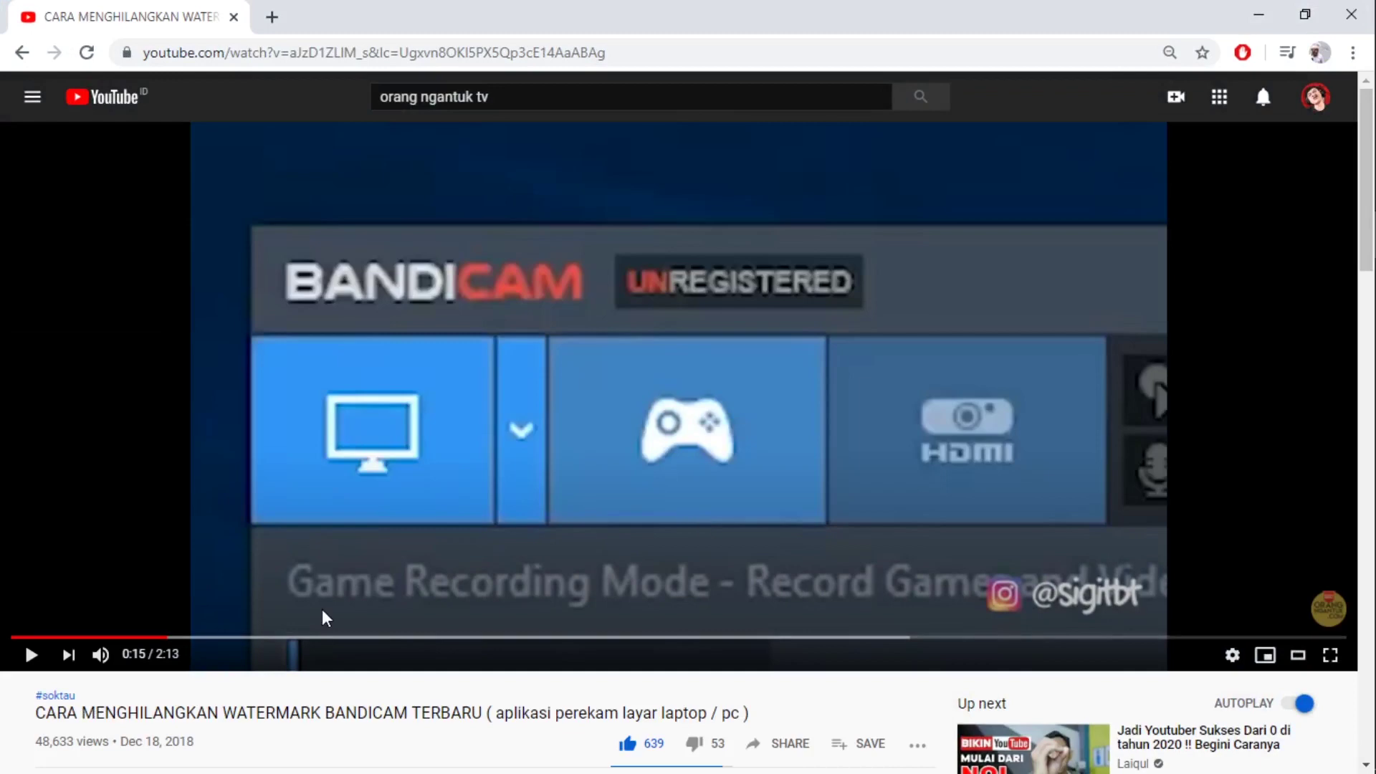
scroll(326, 618, down, 4)
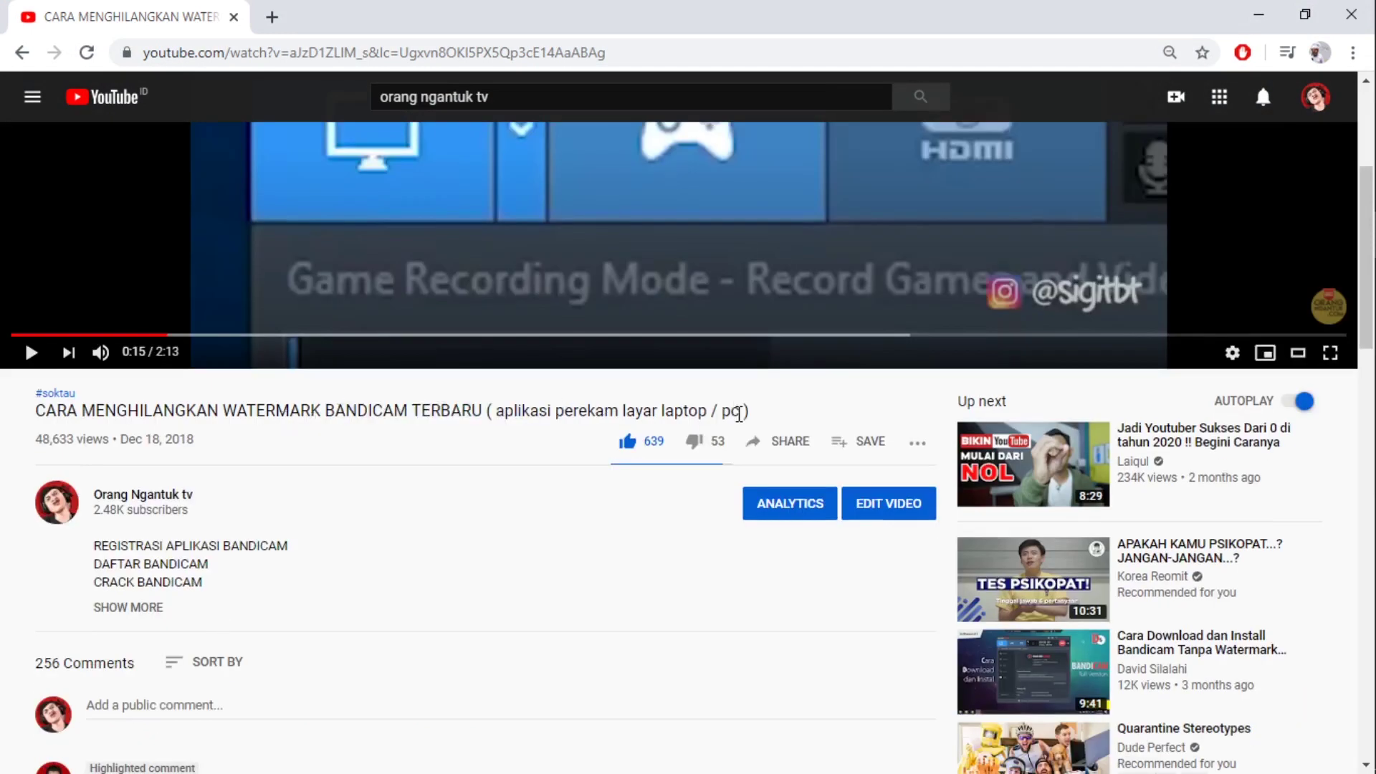
drag(38, 439, 109, 439)
click(109, 439)
scroll(329, 458, down, 5)
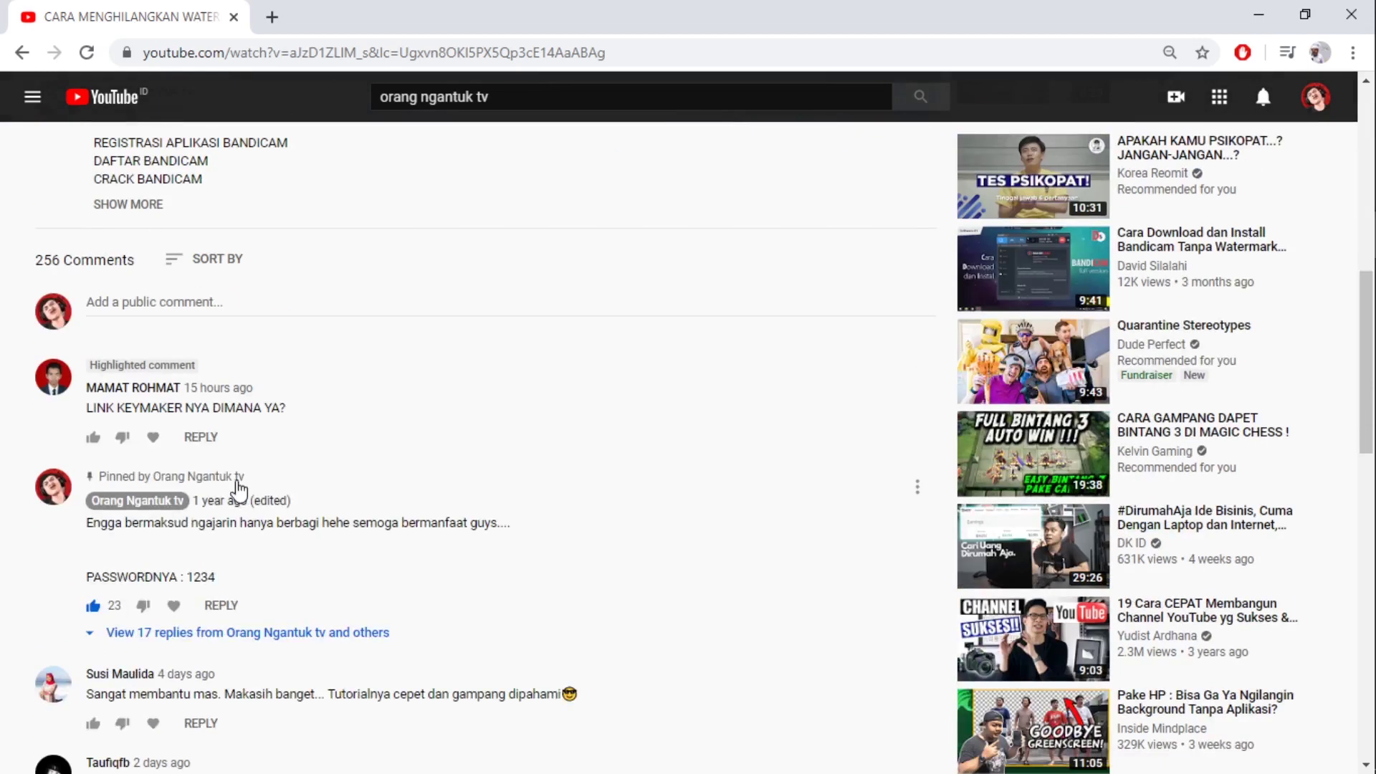
scroll(194, 623, down, 3)
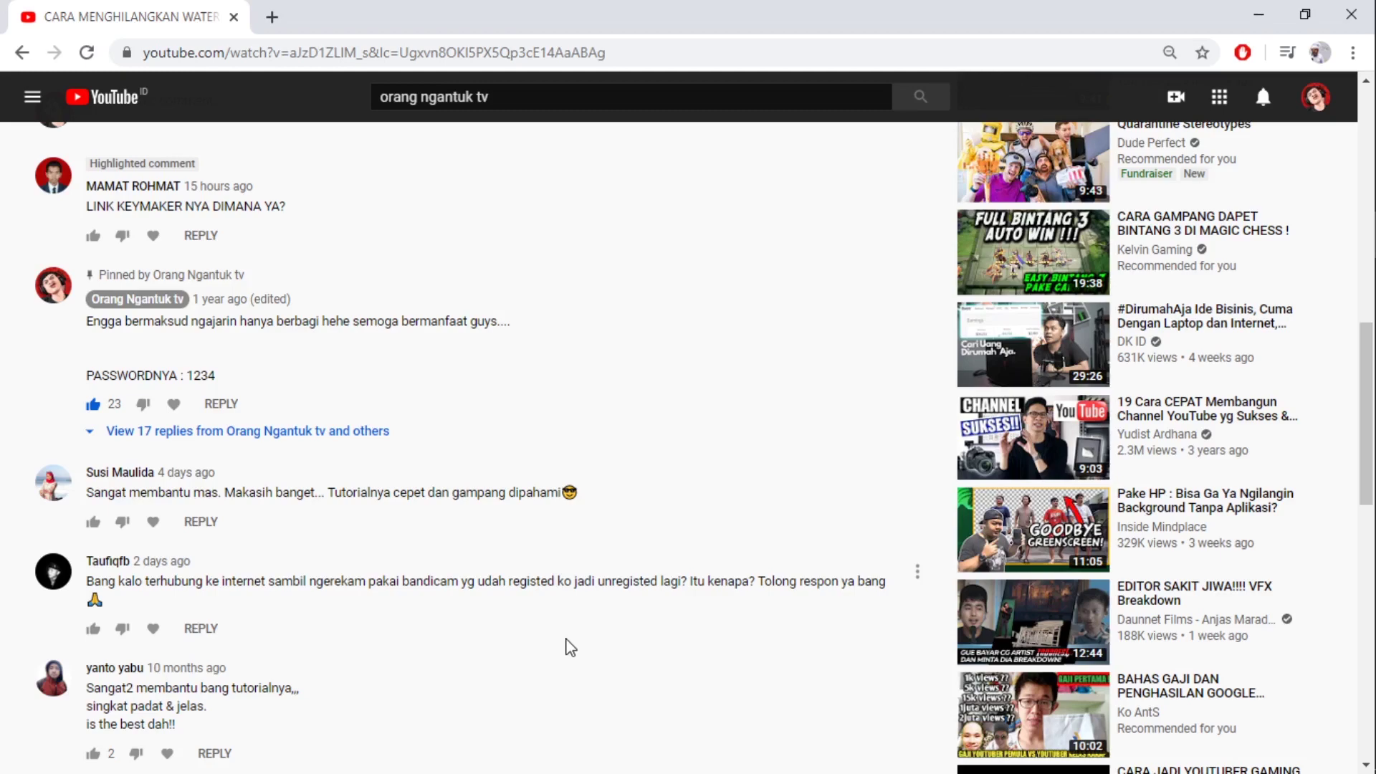
scroll(566, 645, up, 7)
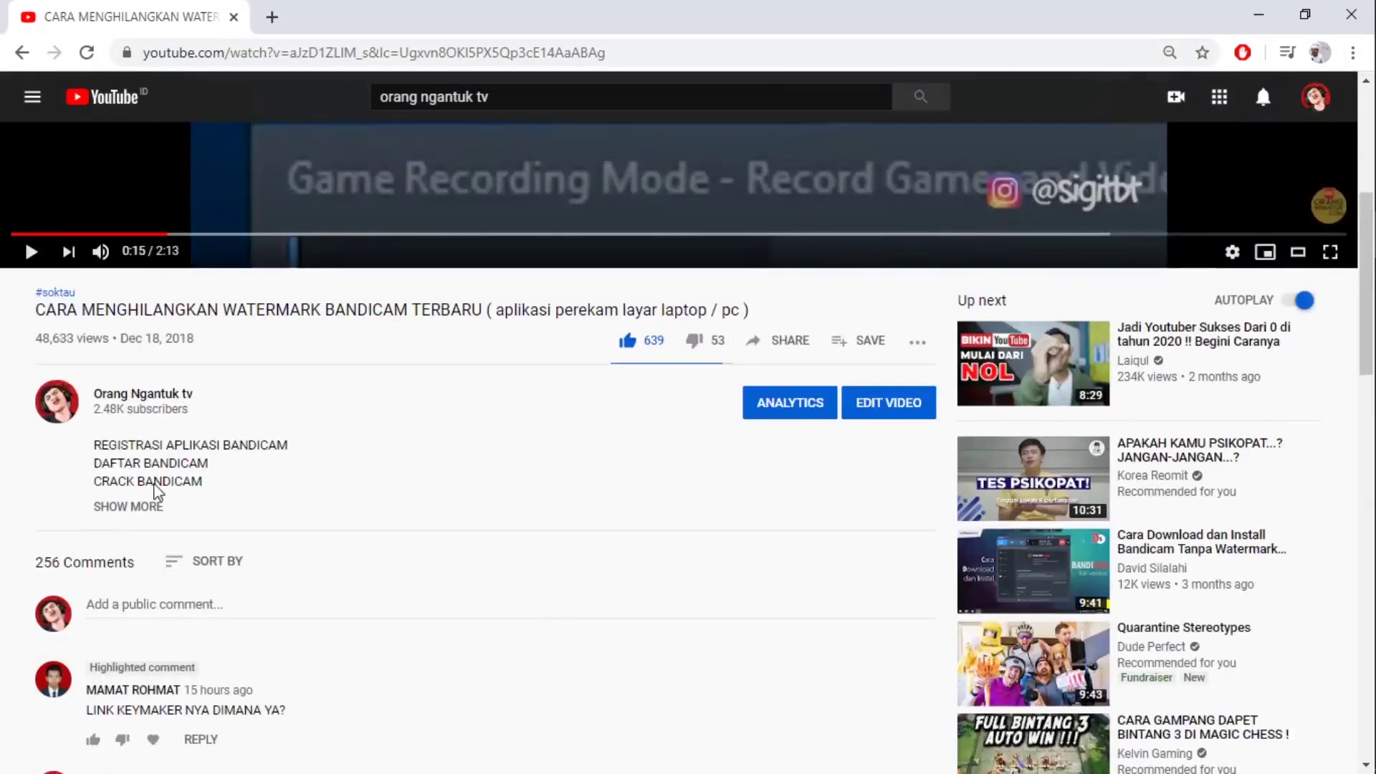
- Expand the video's full description to read it, and minimize the browser window
click(143, 507)
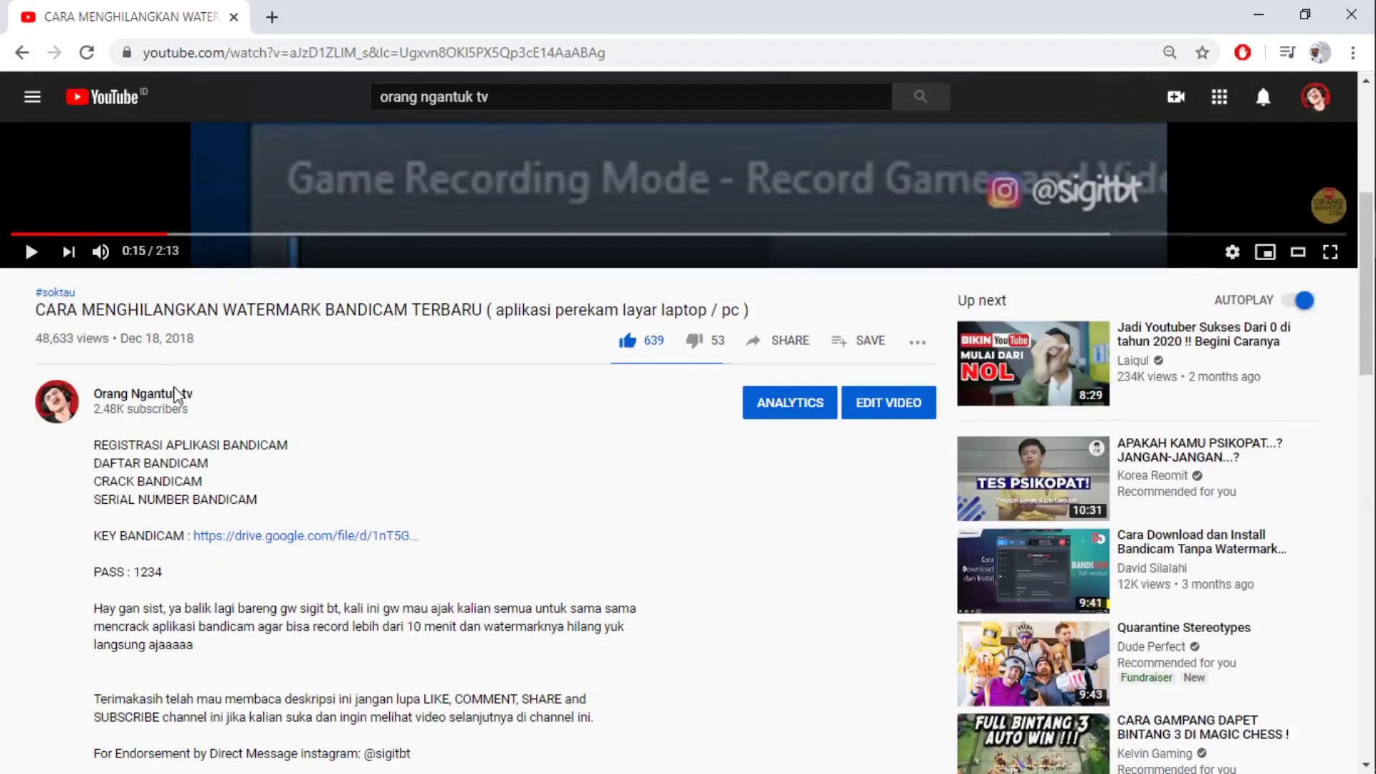
double_click(181, 342)
click(216, 344)
scroll(316, 476, up, 5)
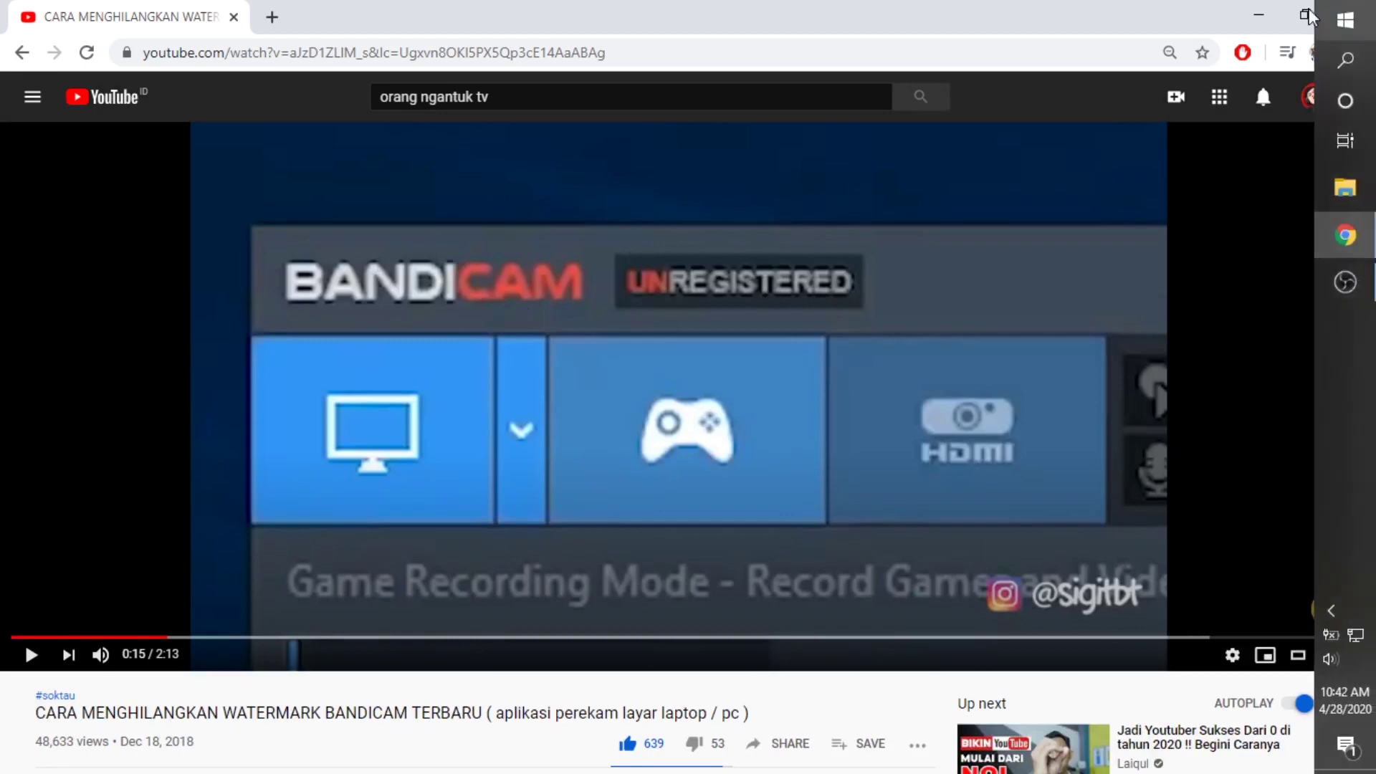
click(1258, 14)
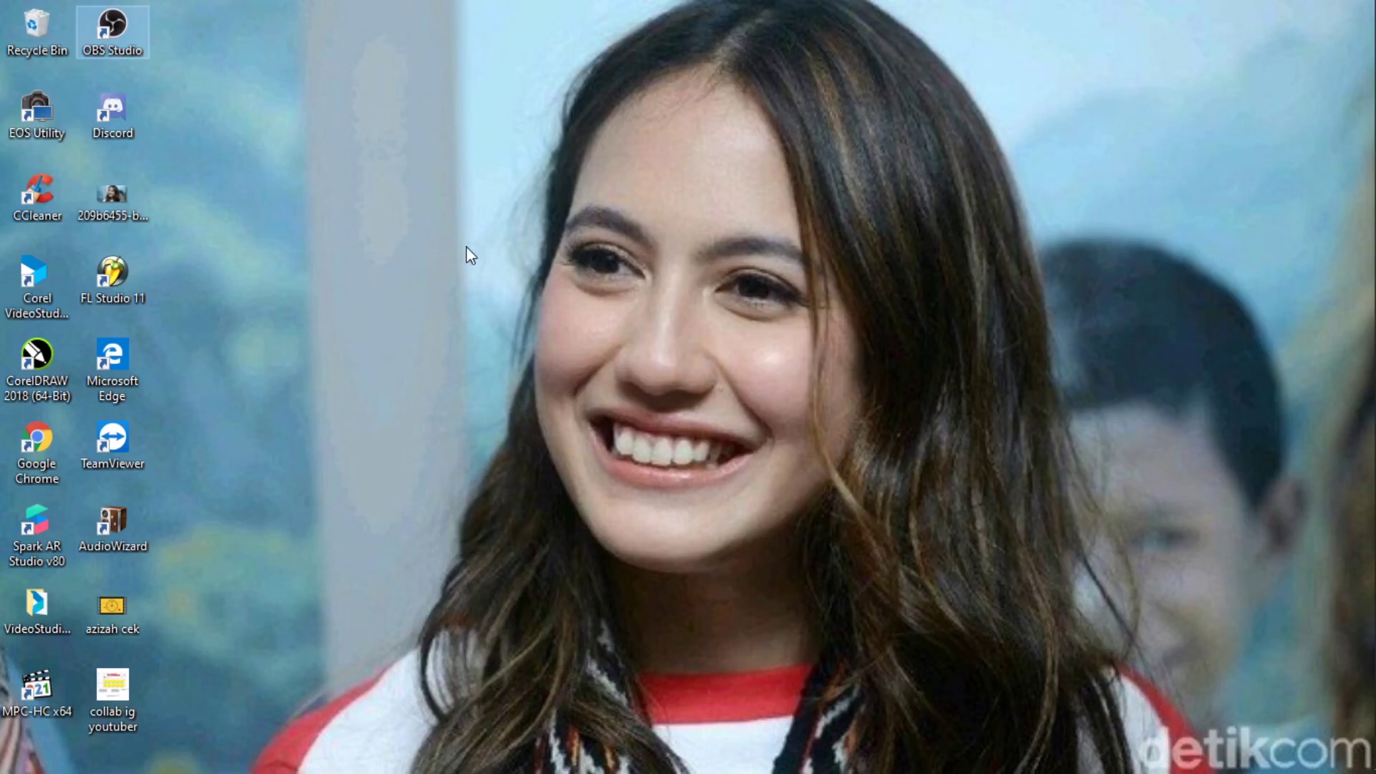
- Switch to OBS Studio and look at the prompt for adding a scene without creating one, keeping the record scene selected
click(1347, 286)
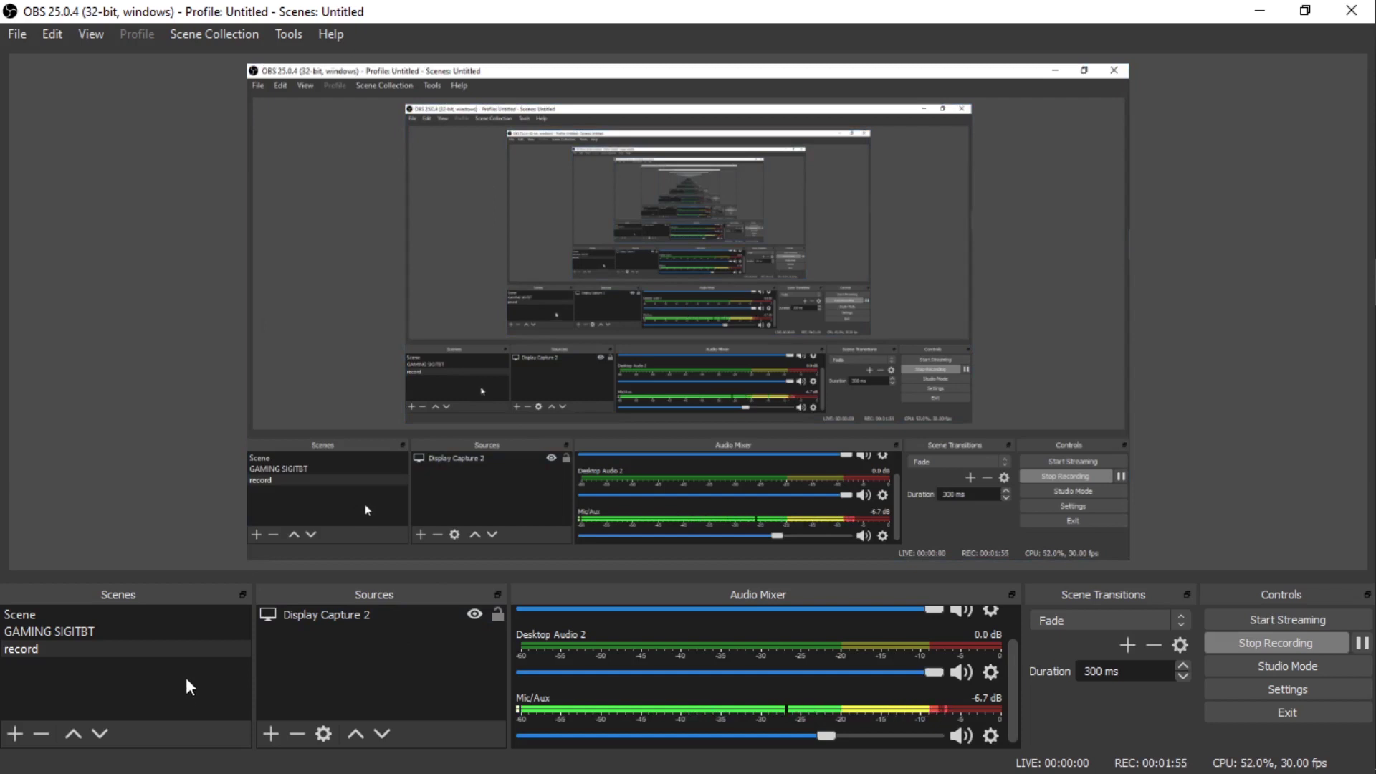
click(37, 630)
click(29, 617)
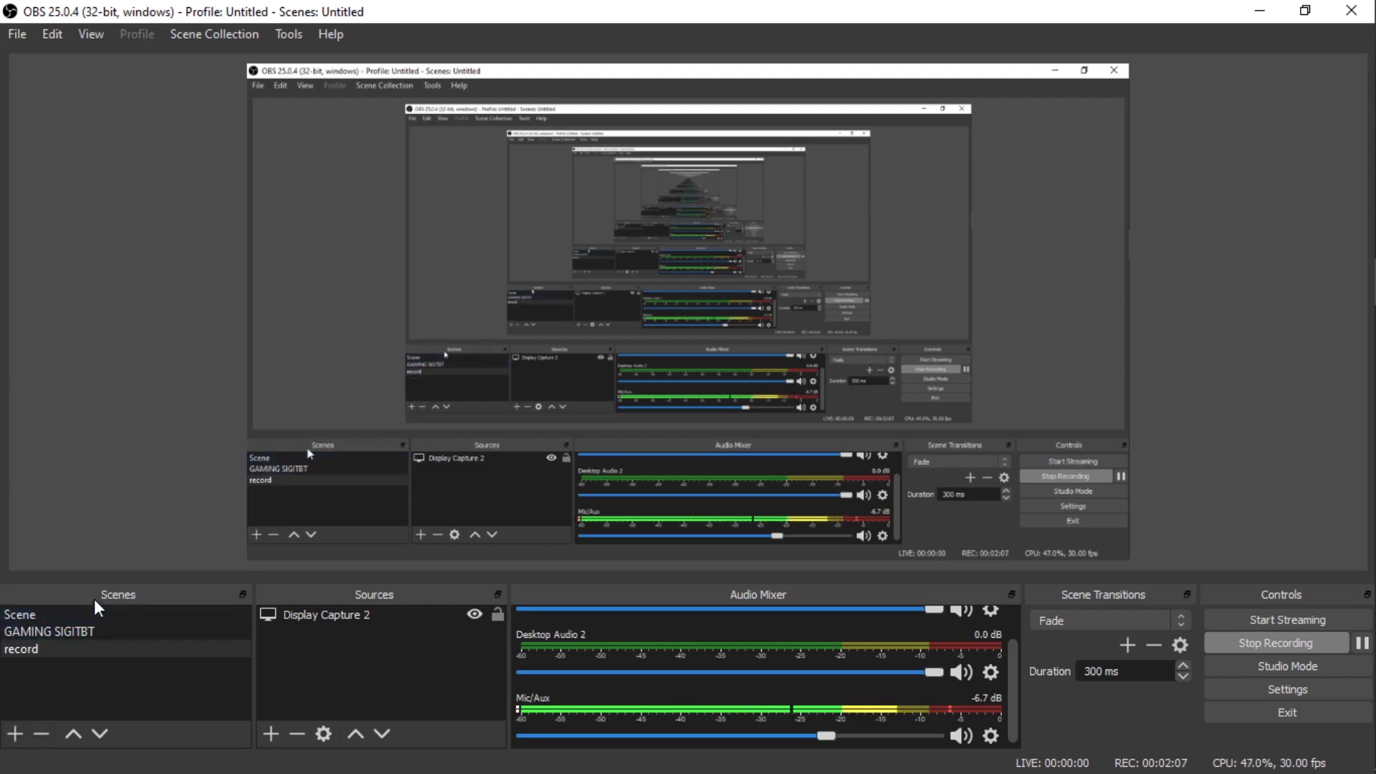
click(15, 734)
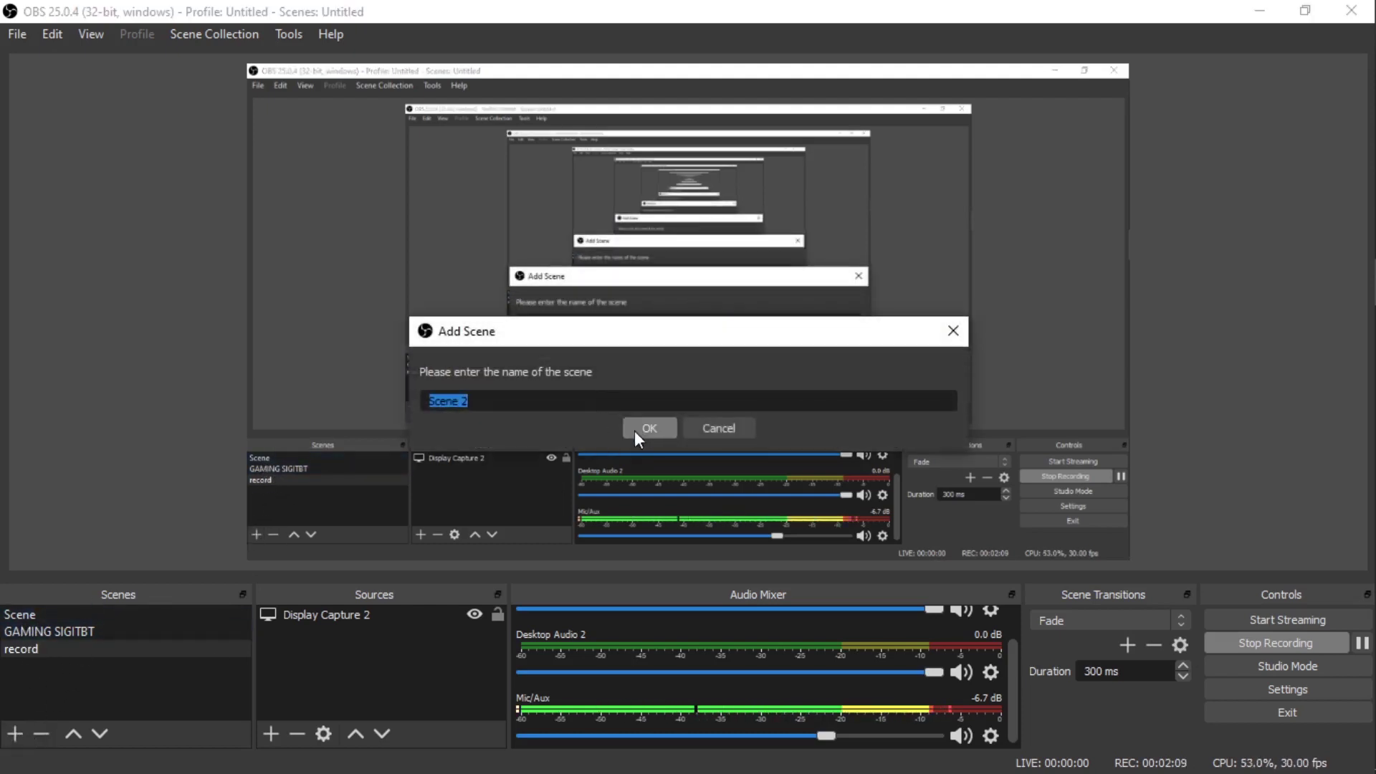
click(719, 428)
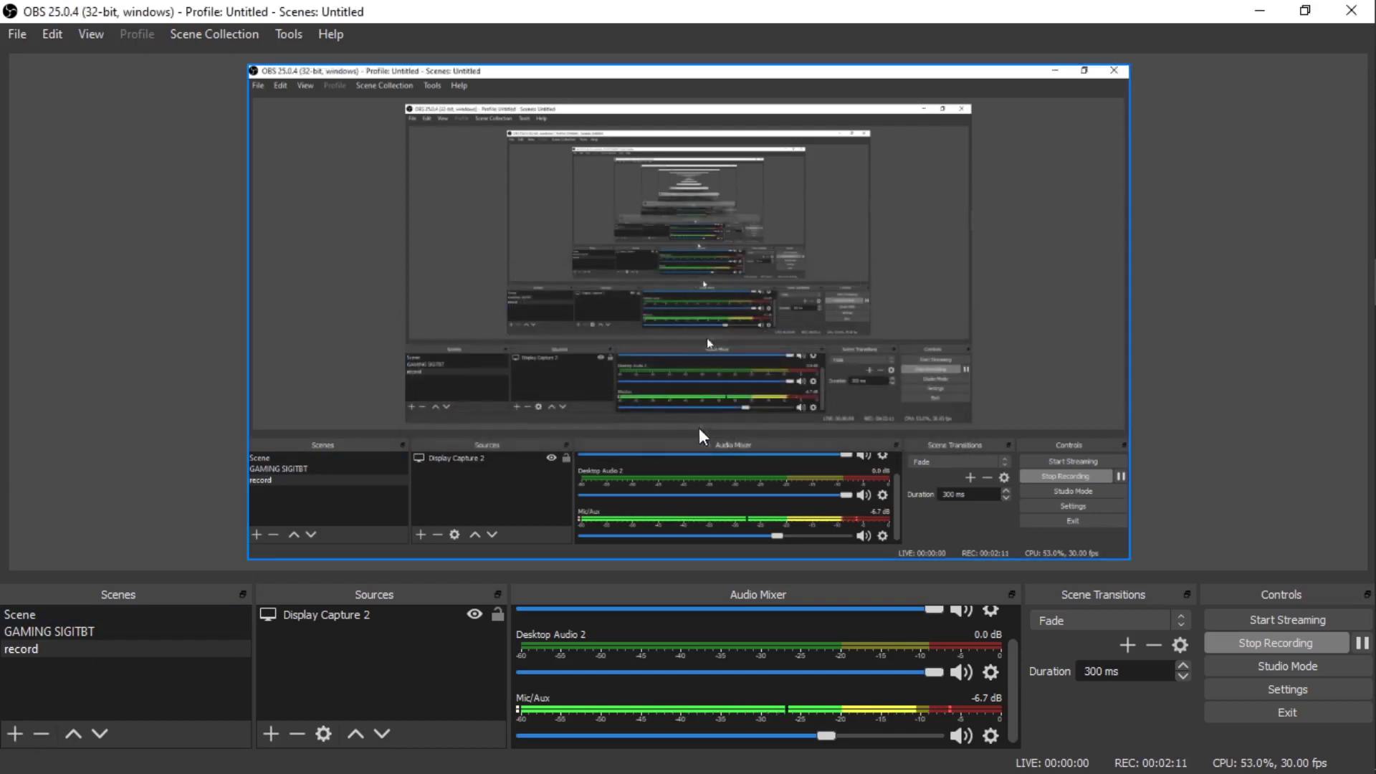
click(33, 649)
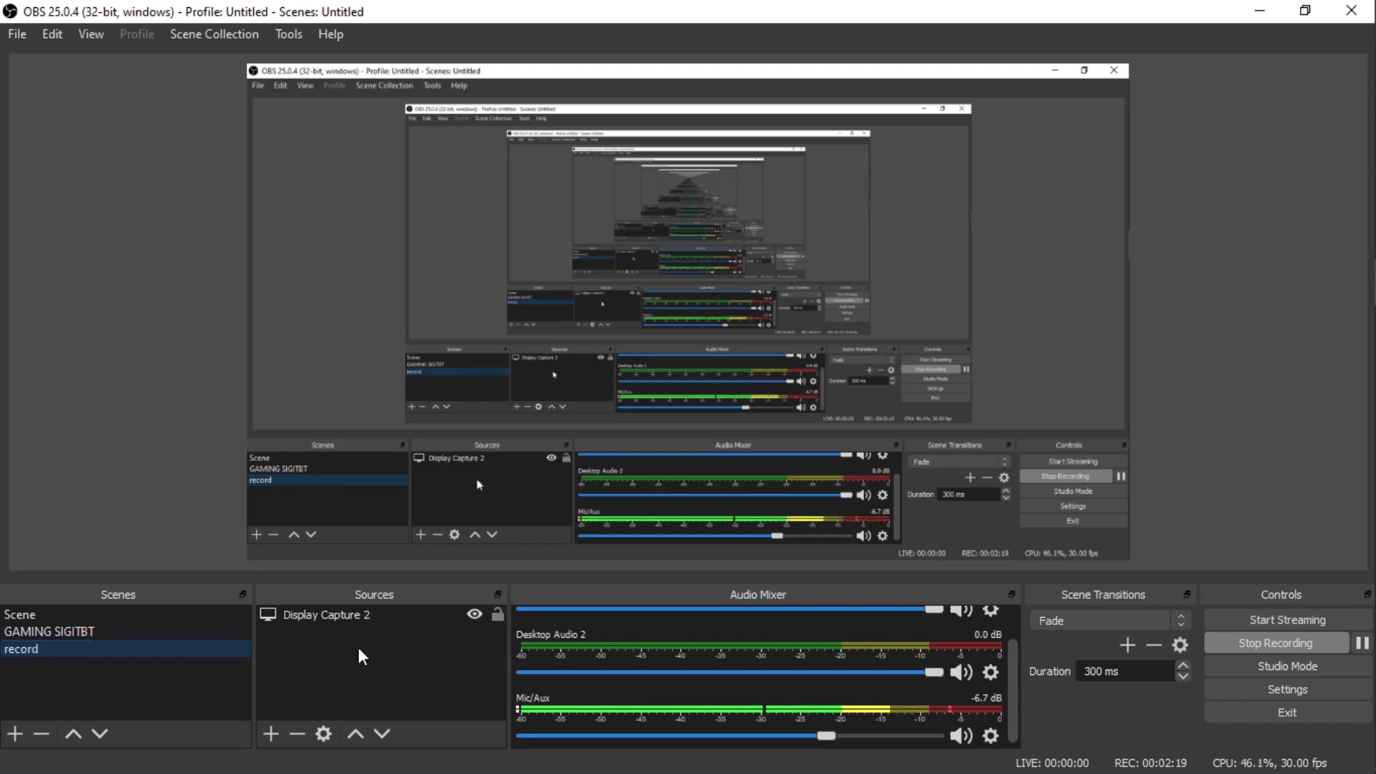
- Examine the source types that can be added to the record scene, and its existing display capture source
click(269, 734)
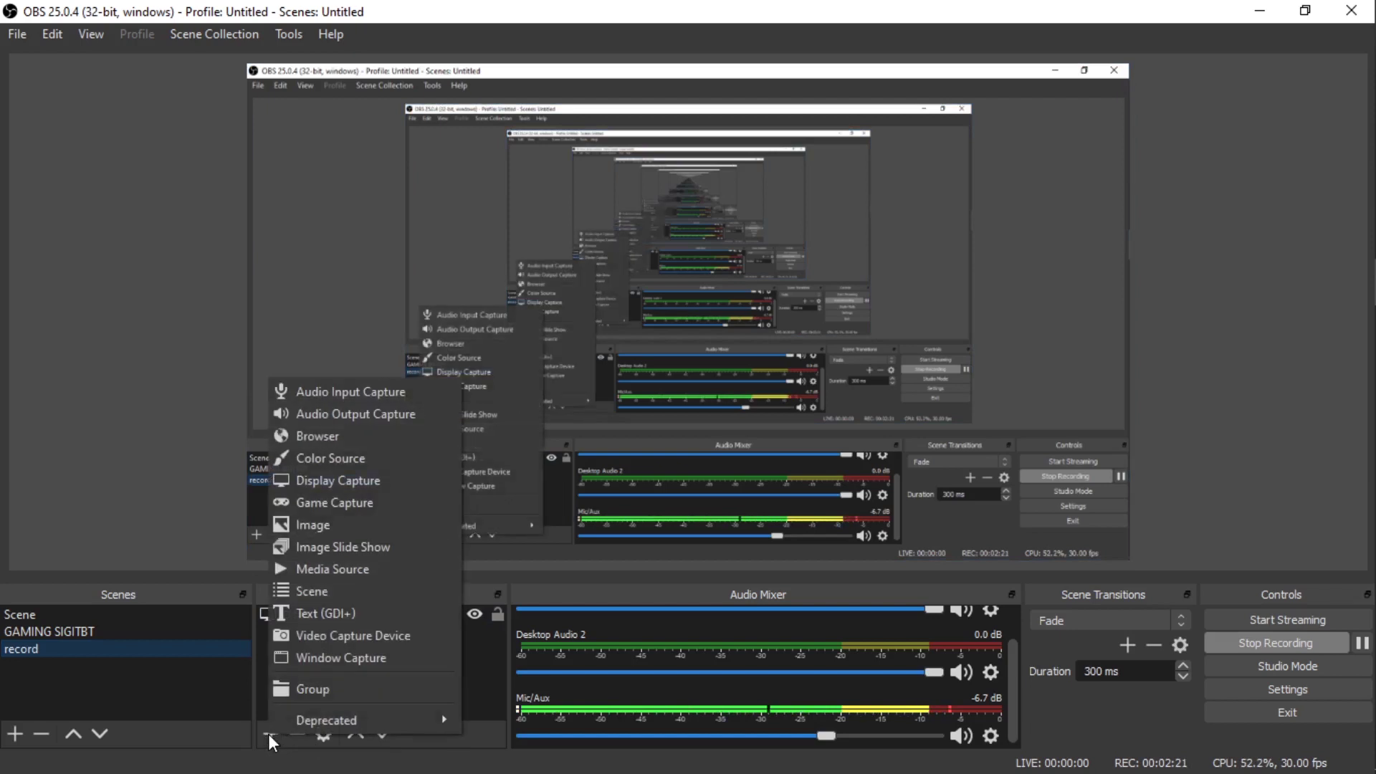
click(464, 645)
click(327, 617)
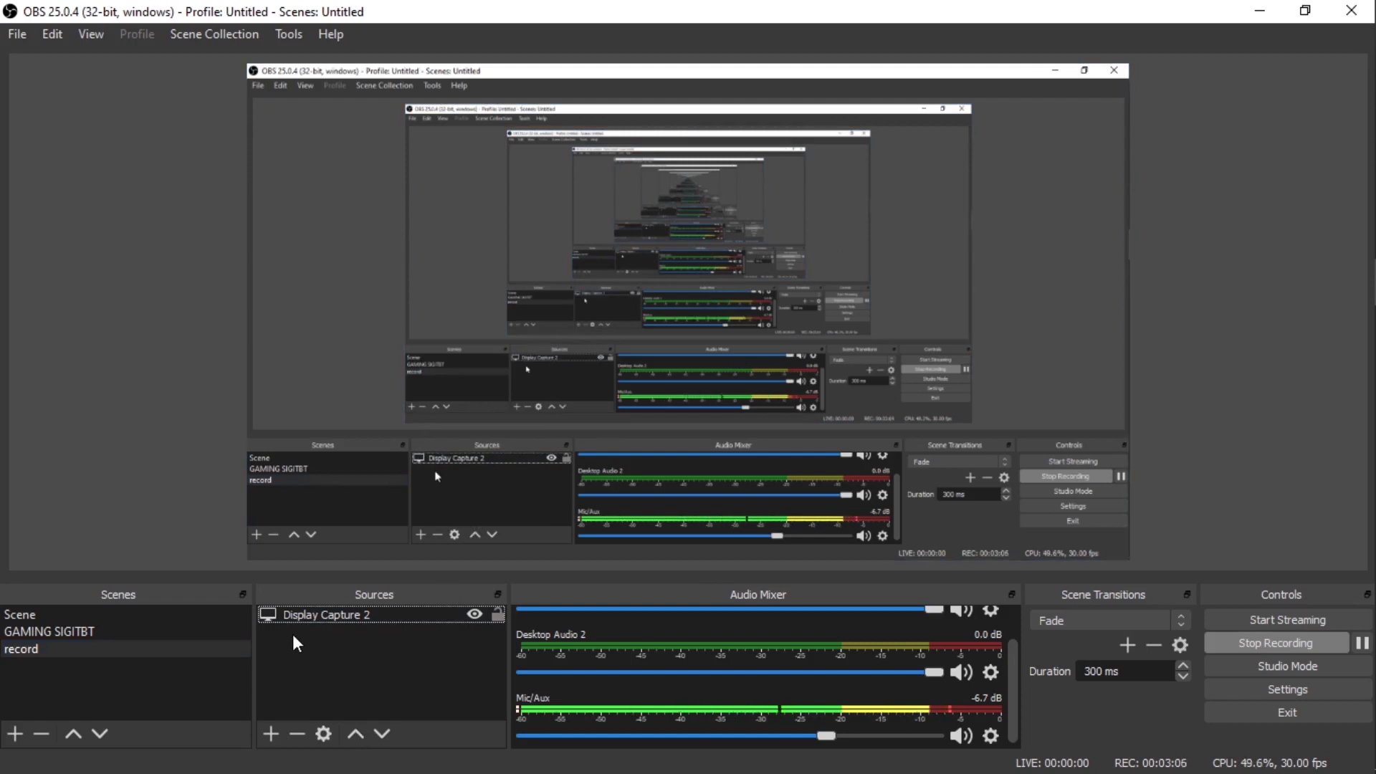
click(272, 733)
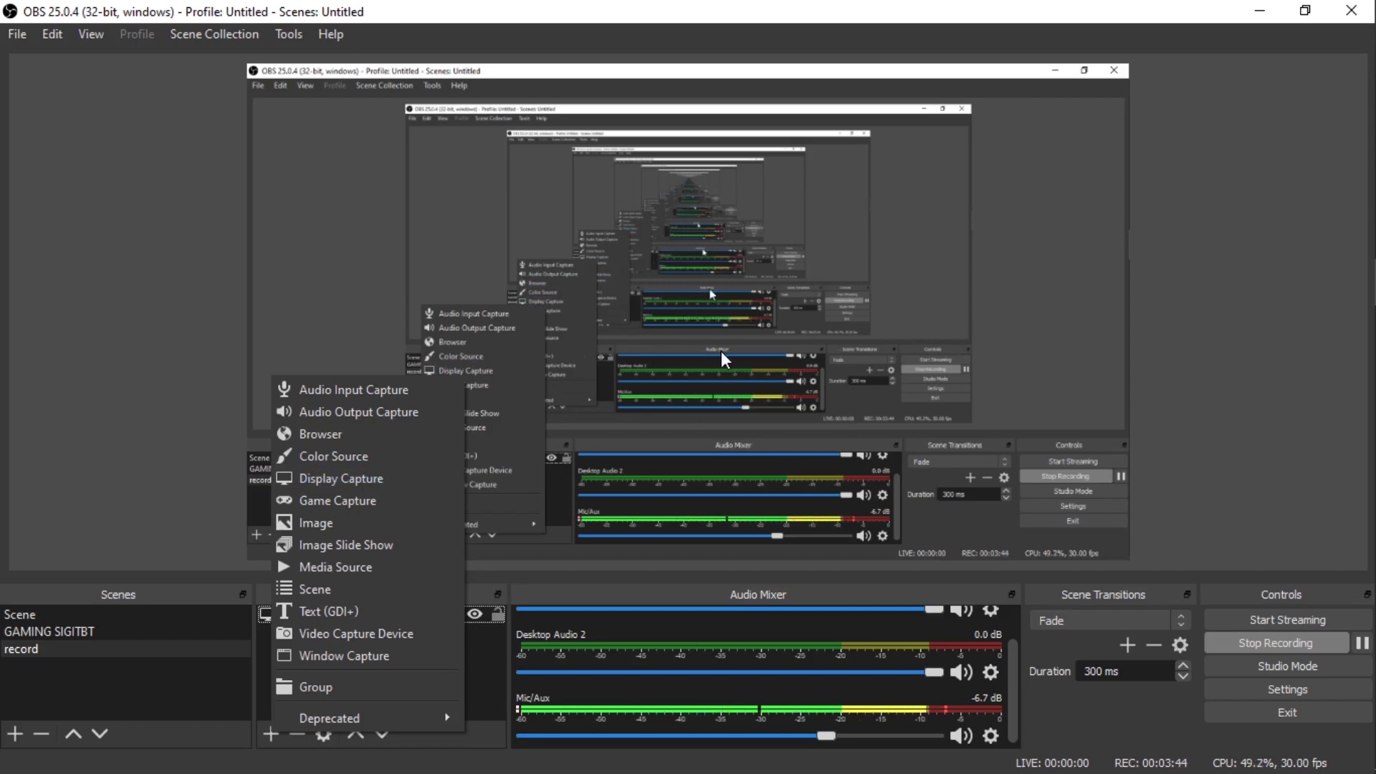
- Switch between OBS Studio and the Chrome video page to compare the open windows, ending in OBS Studio with Chrome minimized
mouse_move(1370, 281)
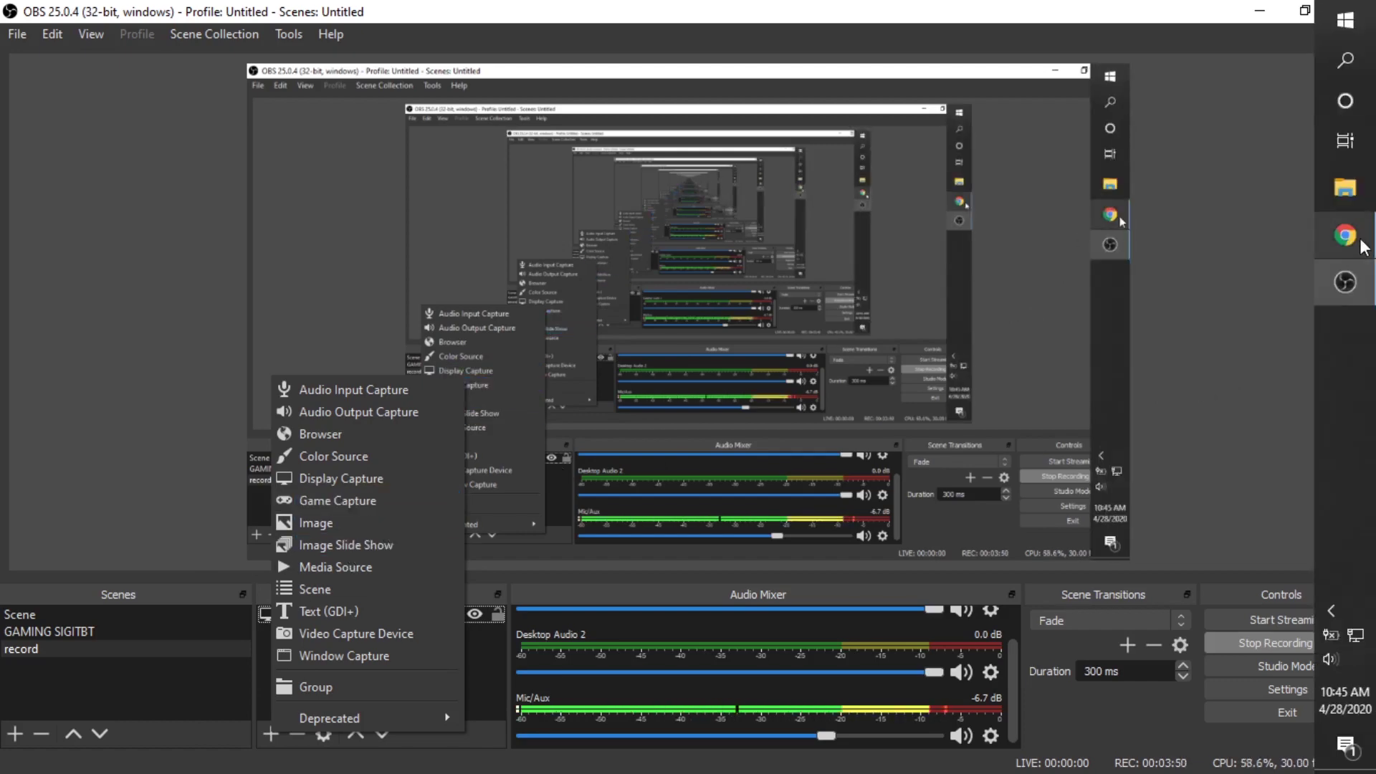
click(1344, 234)
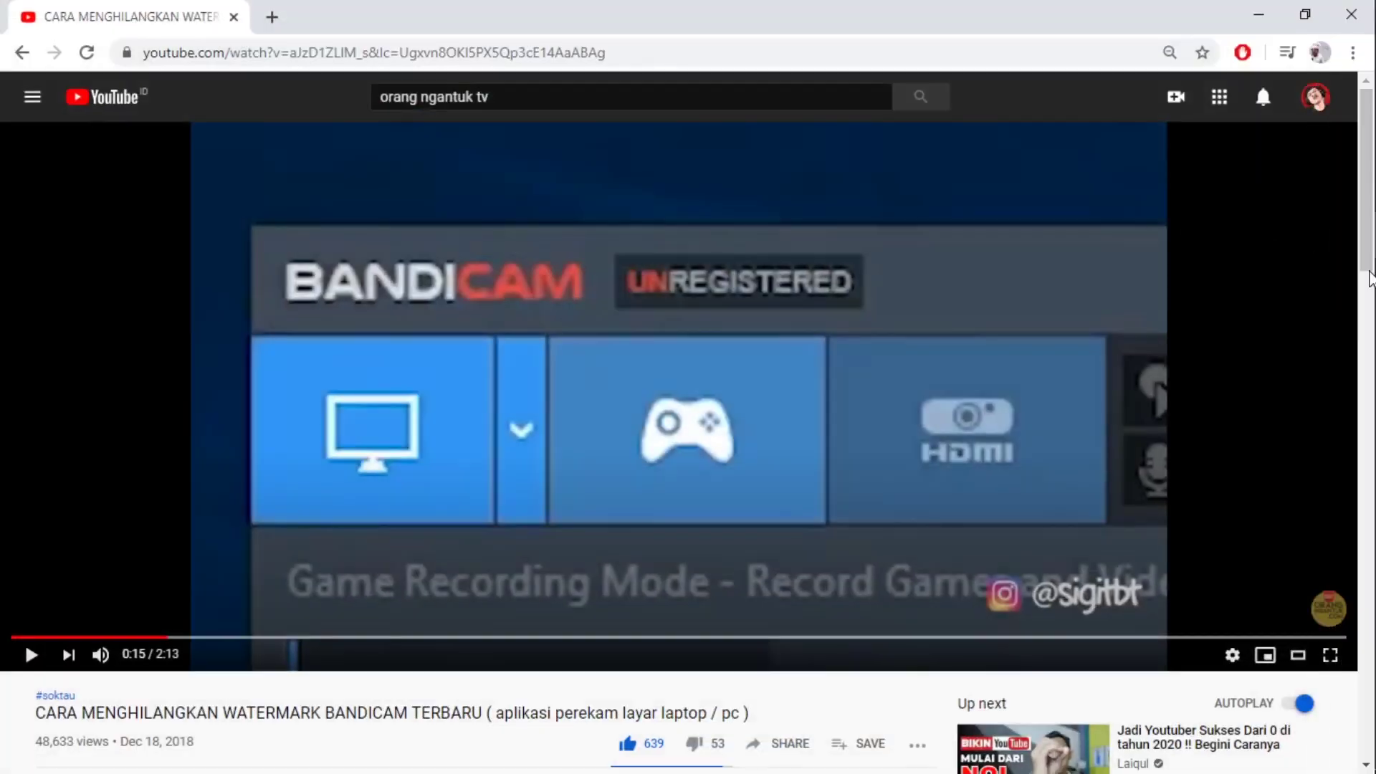
click(1358, 277)
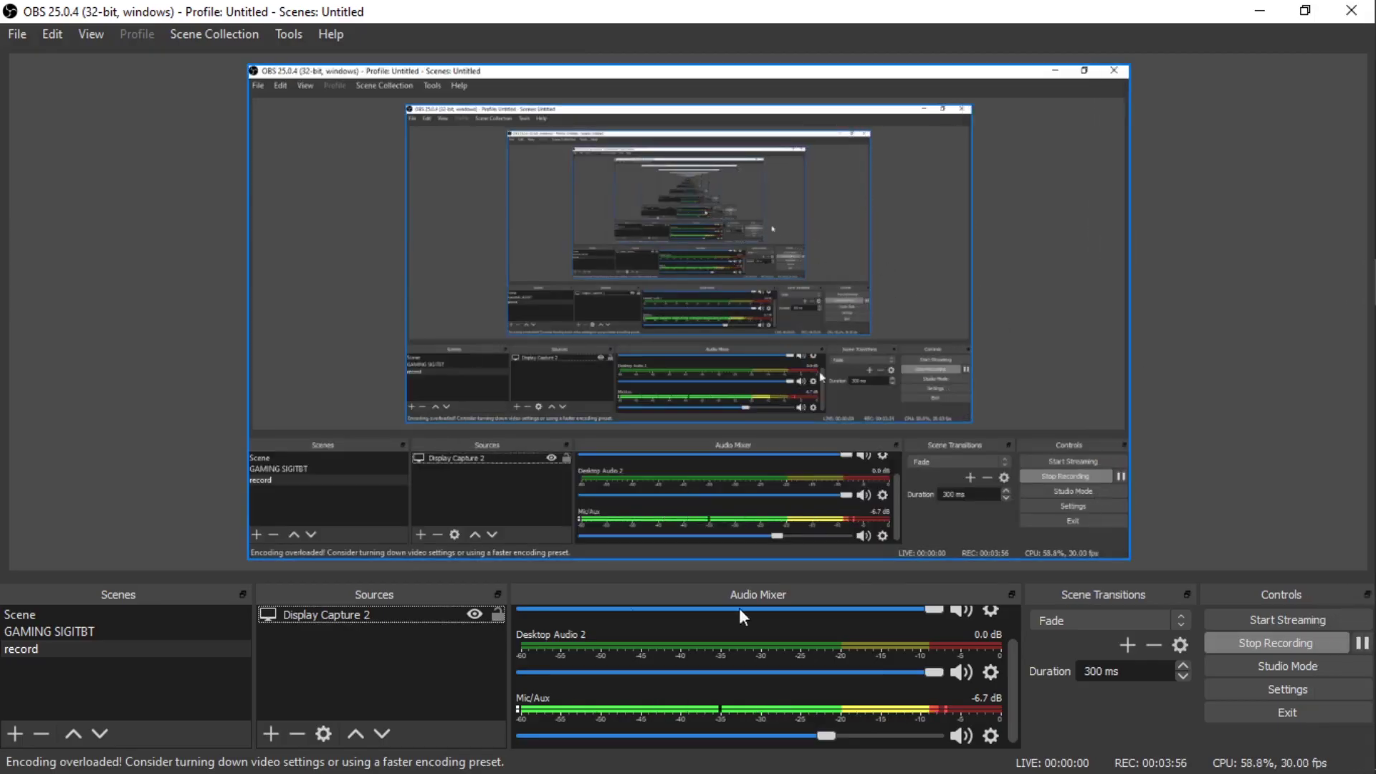
mouse_move(1371, 42)
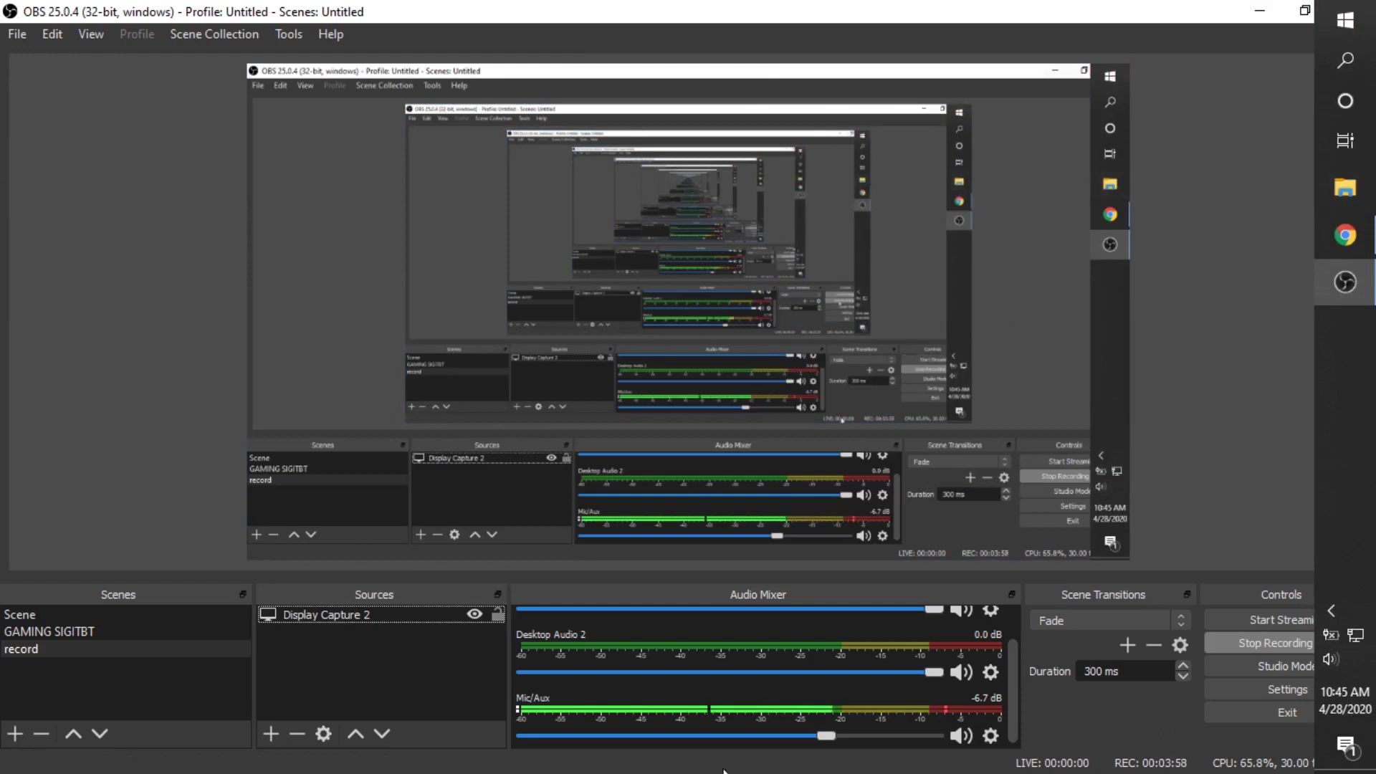
click(272, 734)
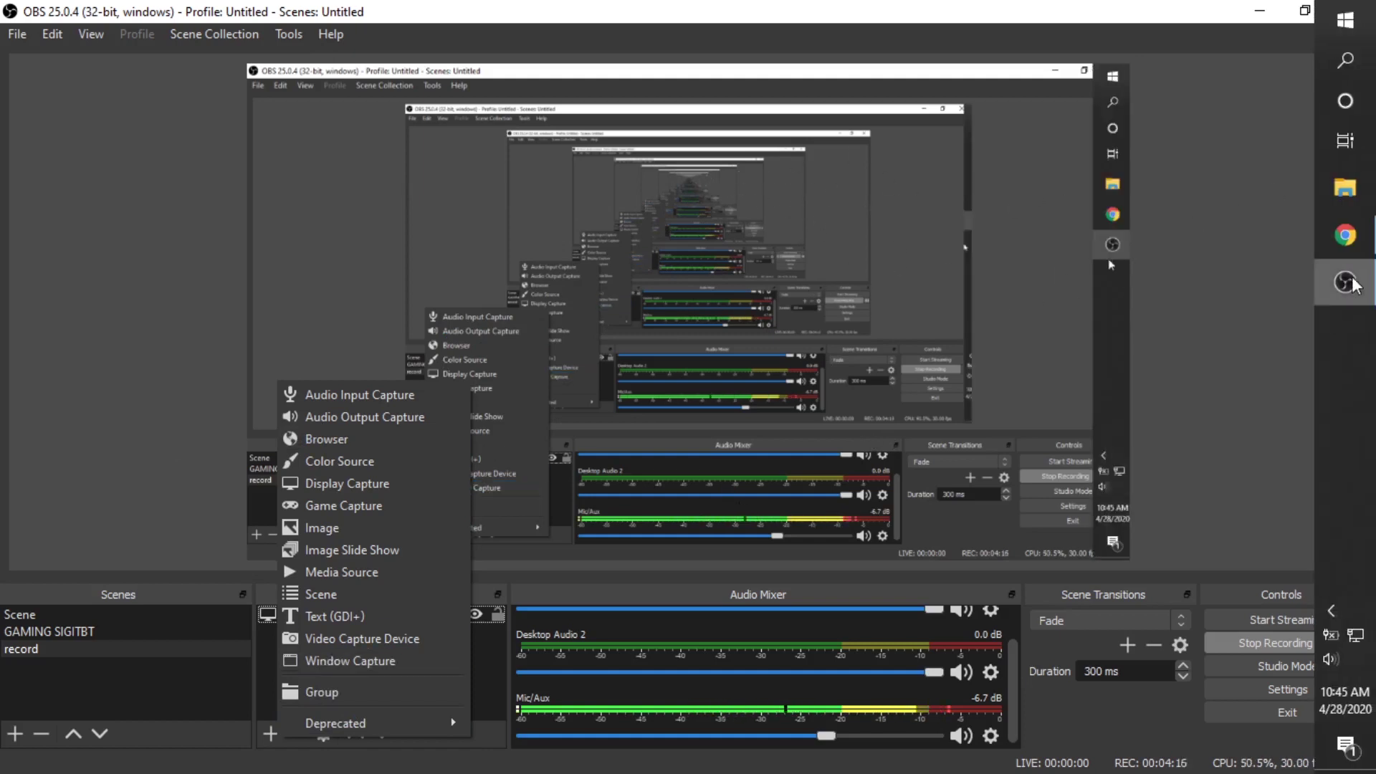
click(1354, 246)
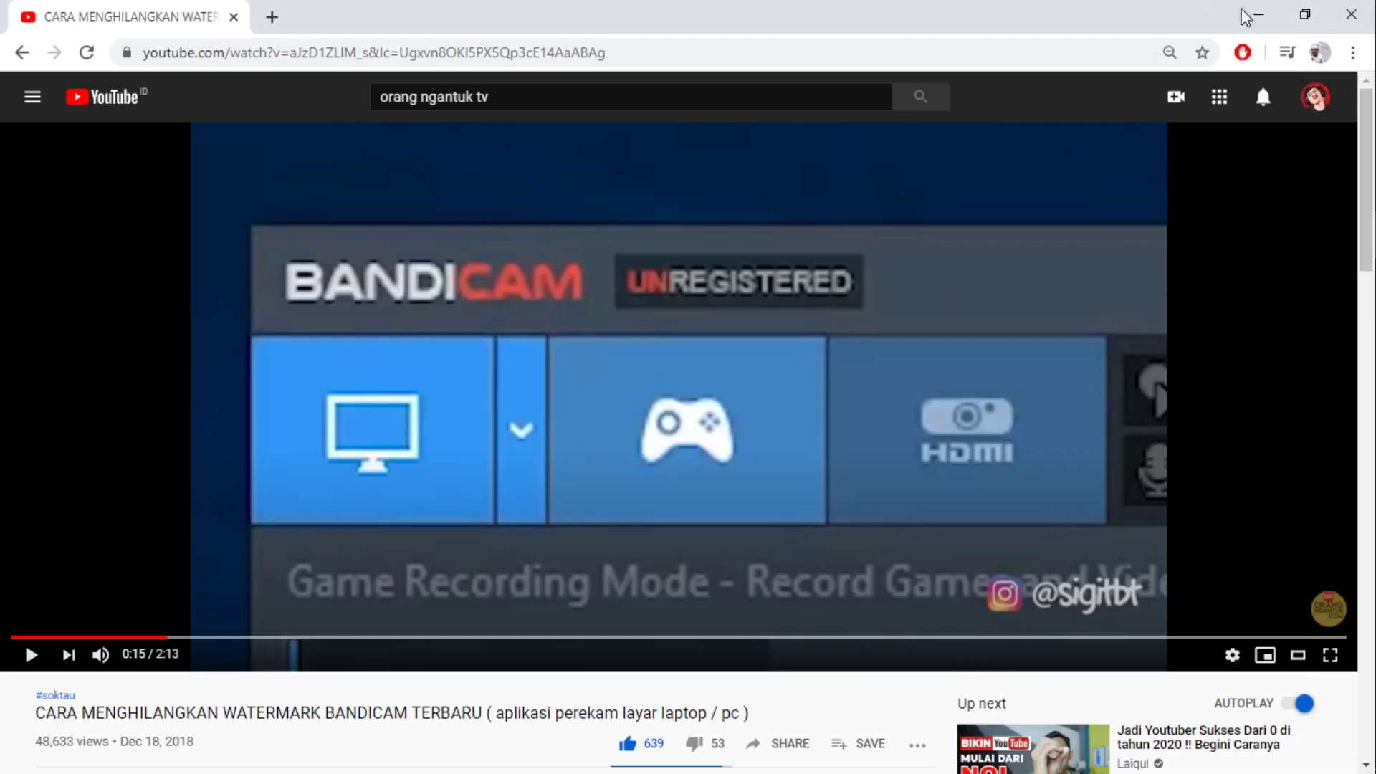
click(1256, 14)
click(1344, 281)
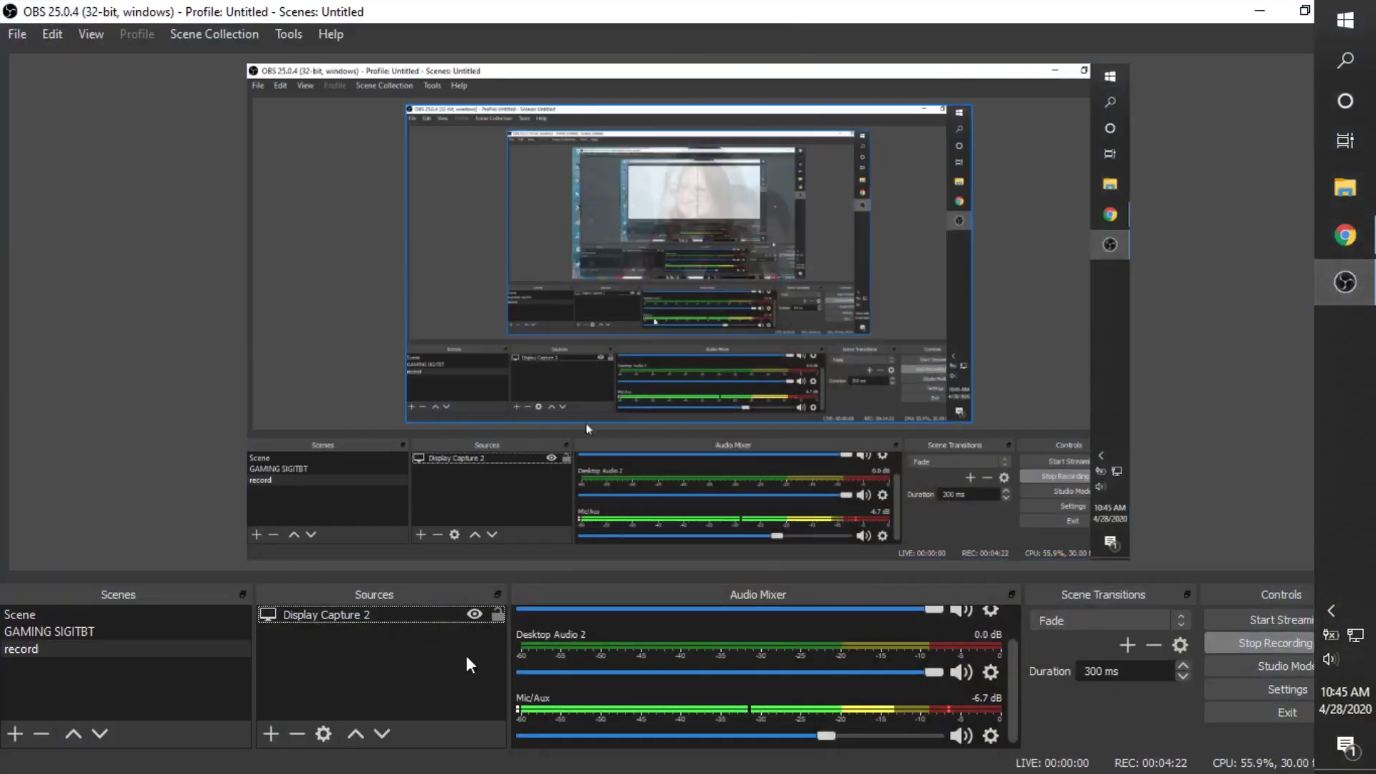
- Add a new Window Capture source with the default name to the record scene
click(270, 733)
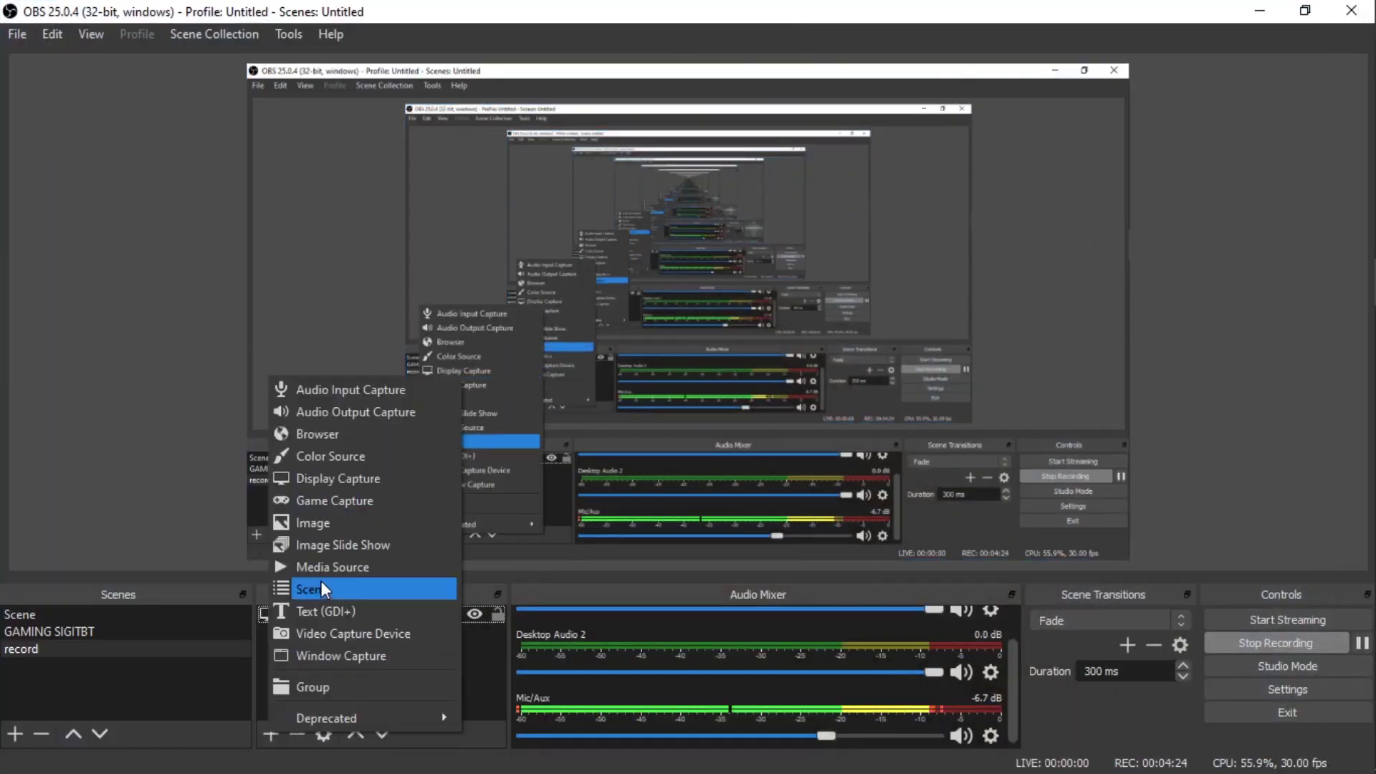
click(342, 657)
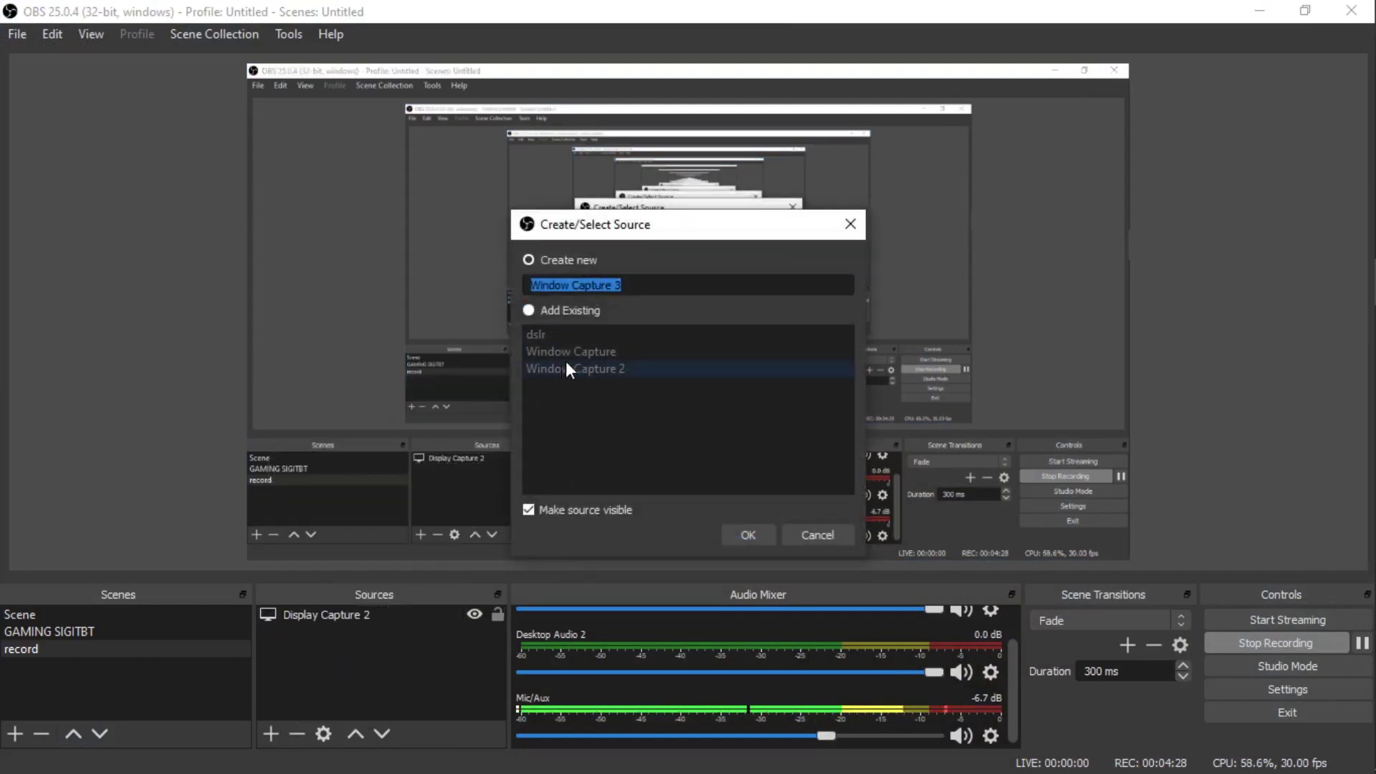
click(745, 534)
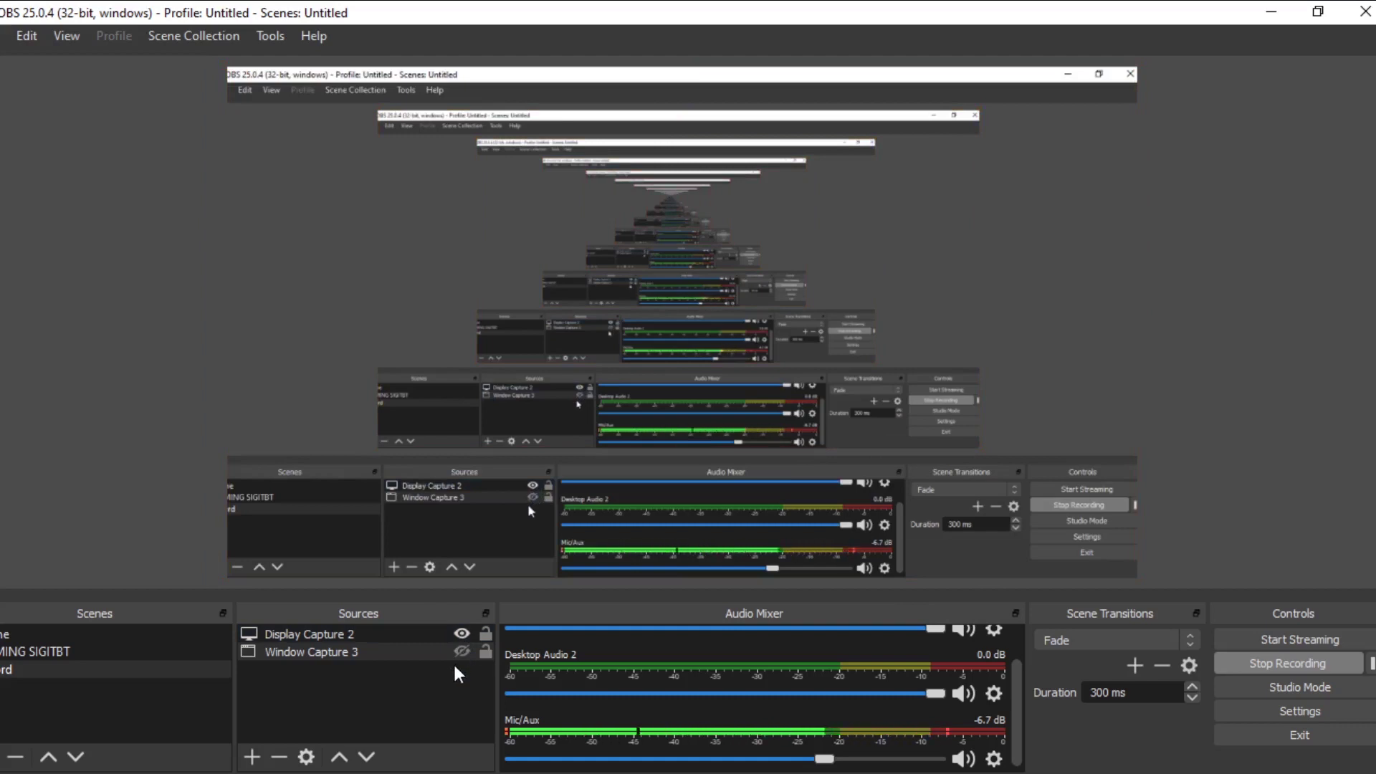
- Make the window capture source visible and set its captured window to the Chrome YouTube video page
click(298, 636)
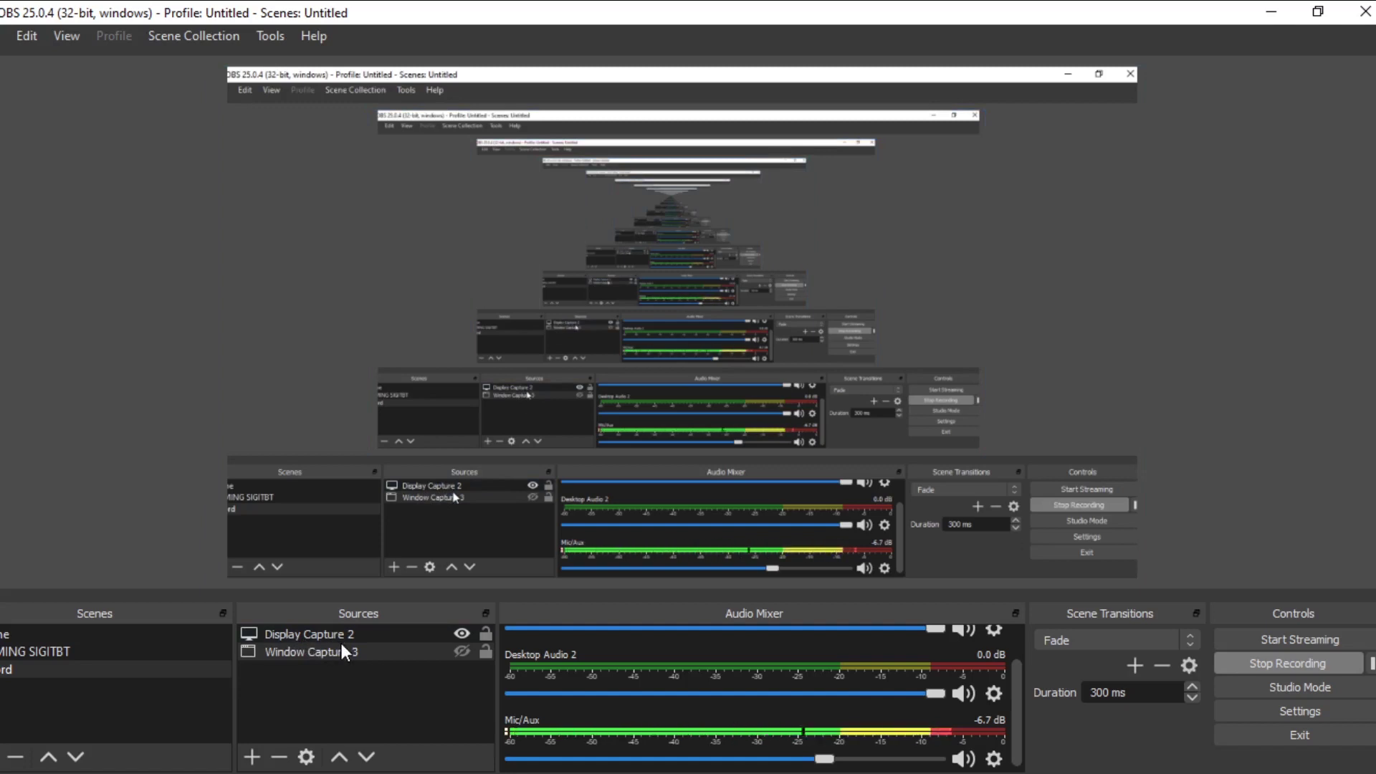
click(460, 653)
double_click(345, 652)
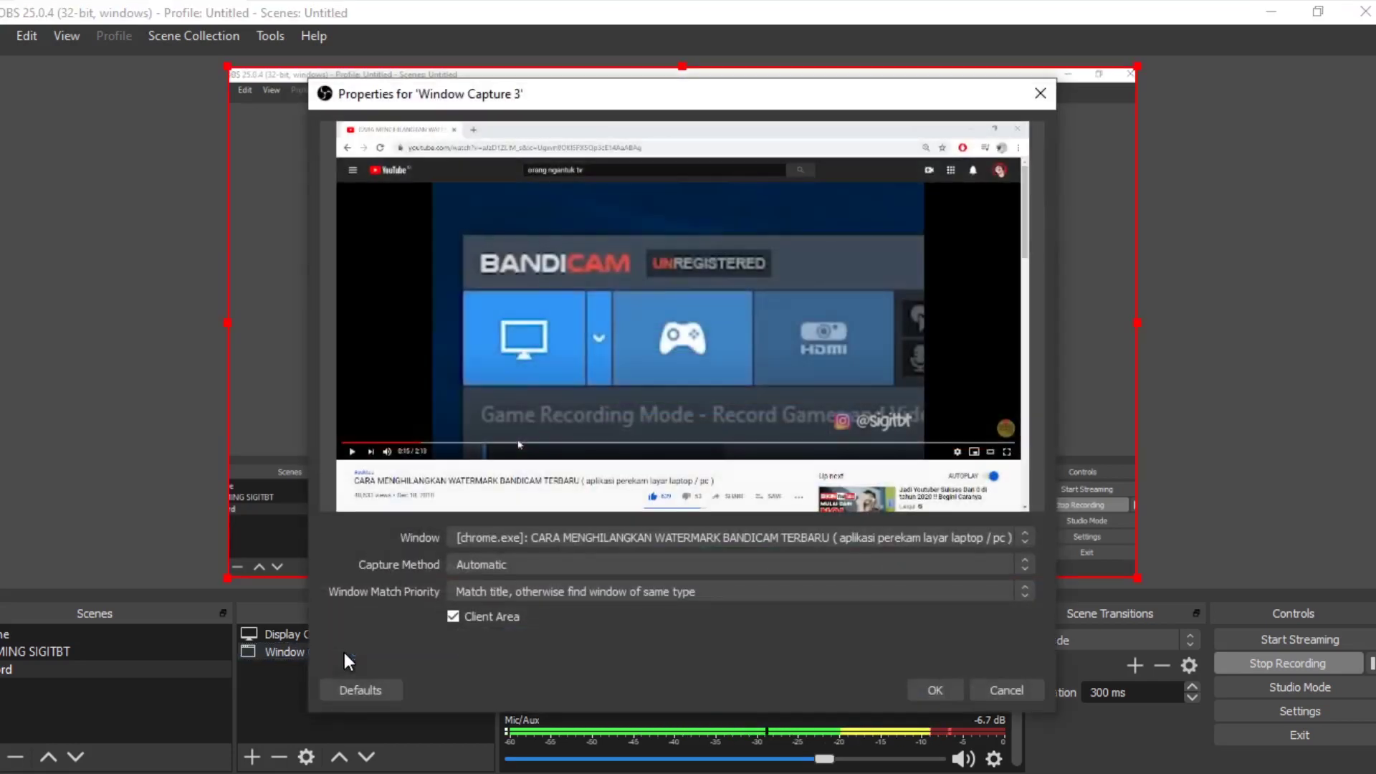
drag(677, 95, 733, 121)
click(603, 565)
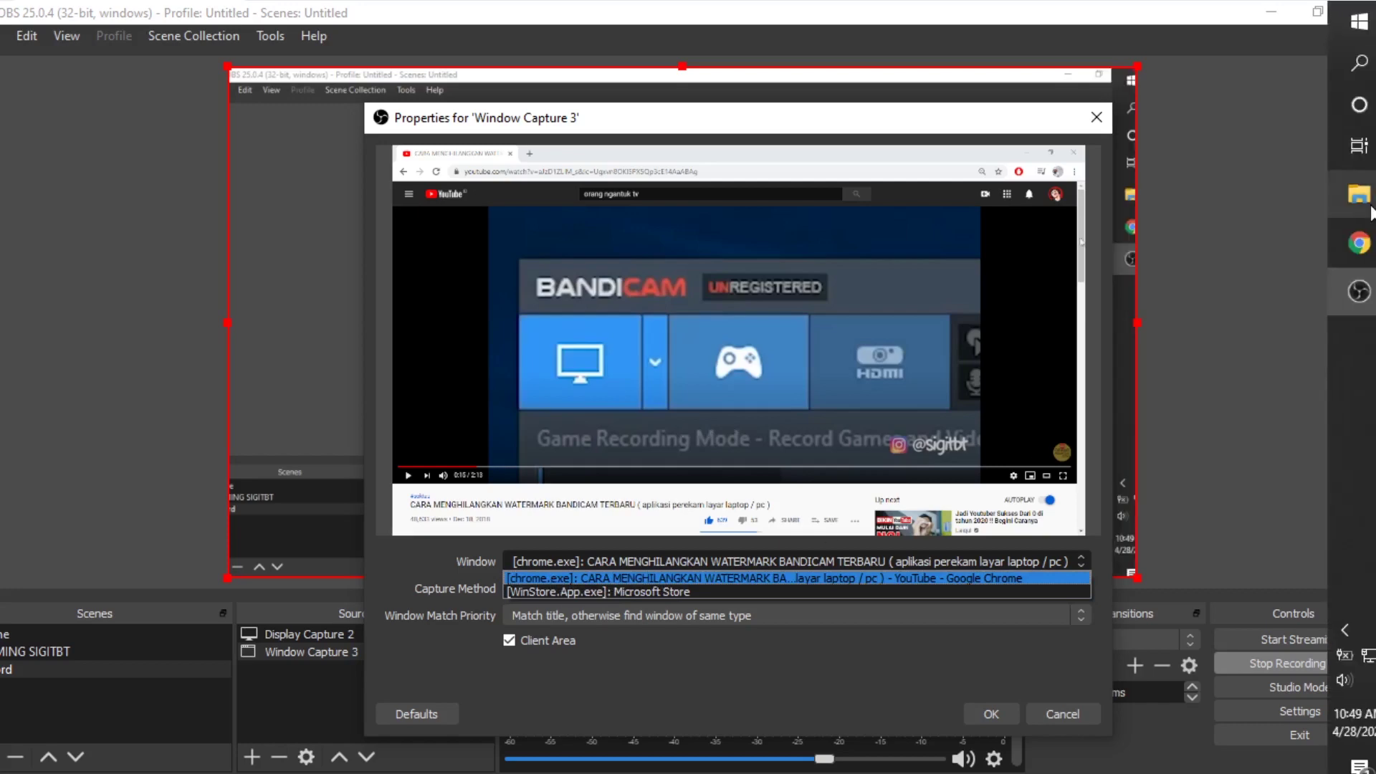
mouse_move(1359, 253)
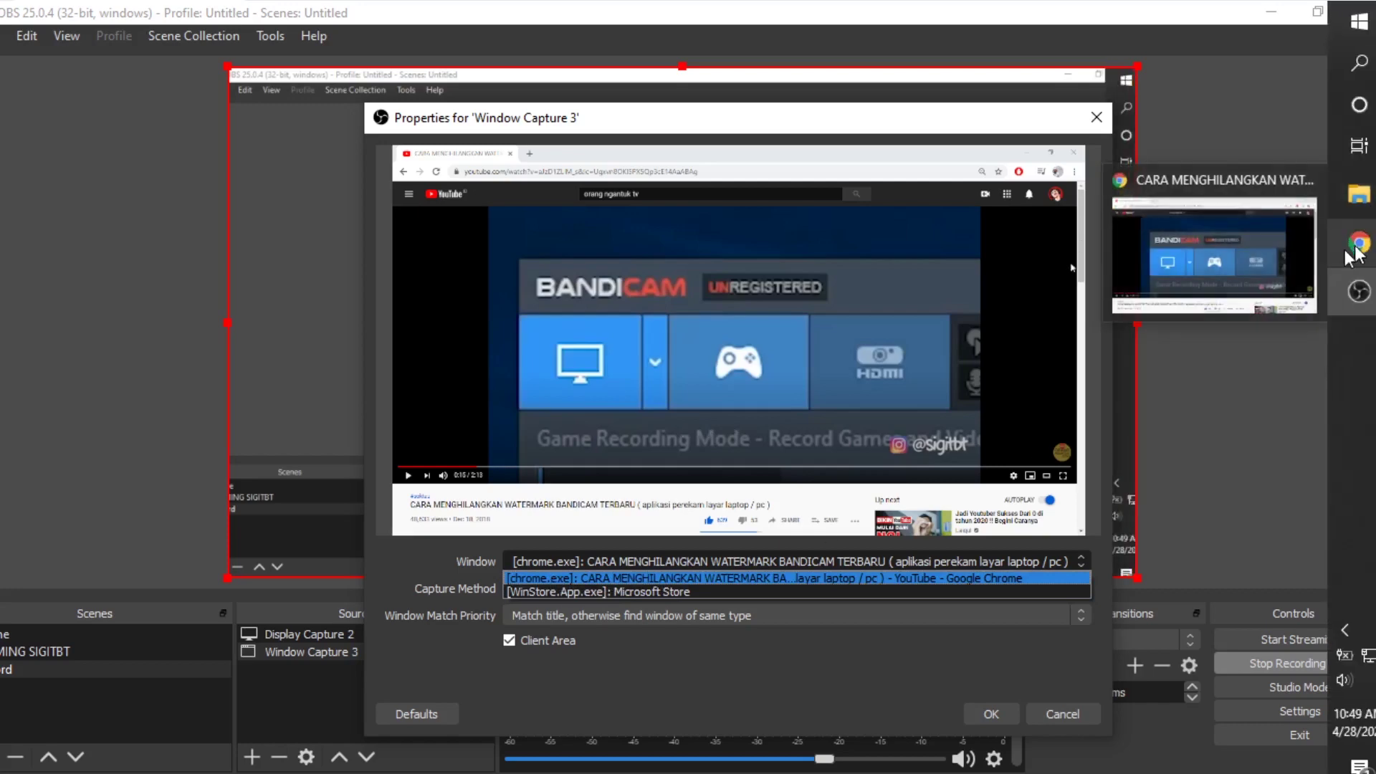
click(657, 578)
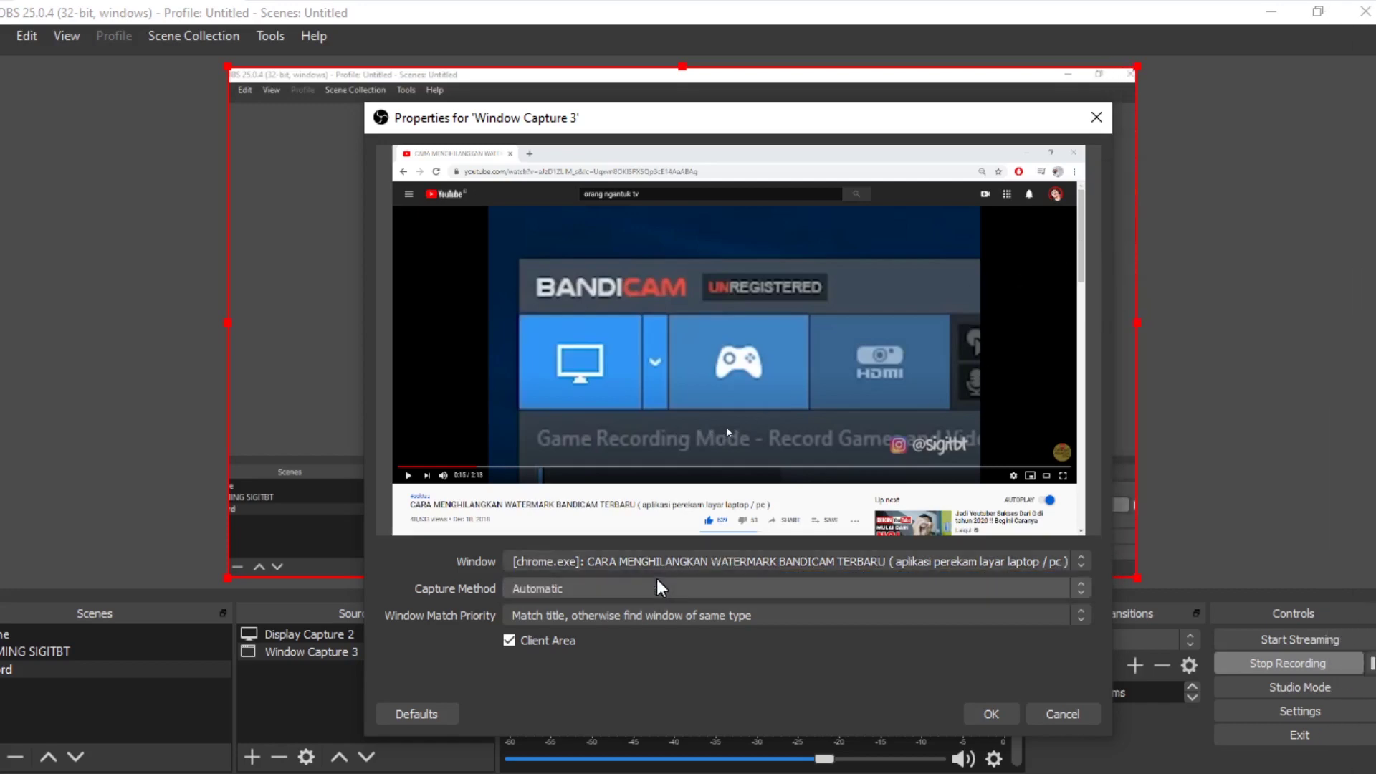
click(991, 714)
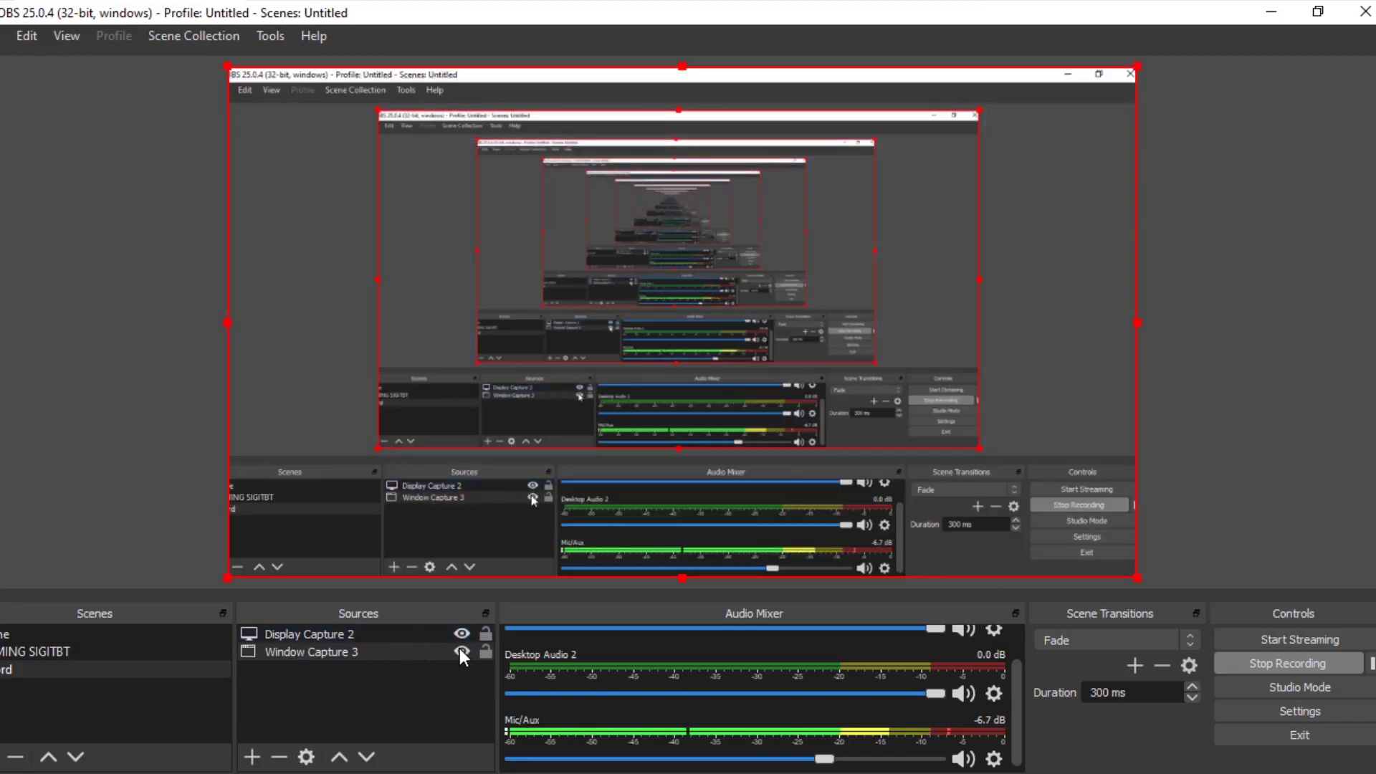
- Hide the window capture source and review the Desktop Audio and Mic/Aux channels in the audio mixer
click(462, 652)
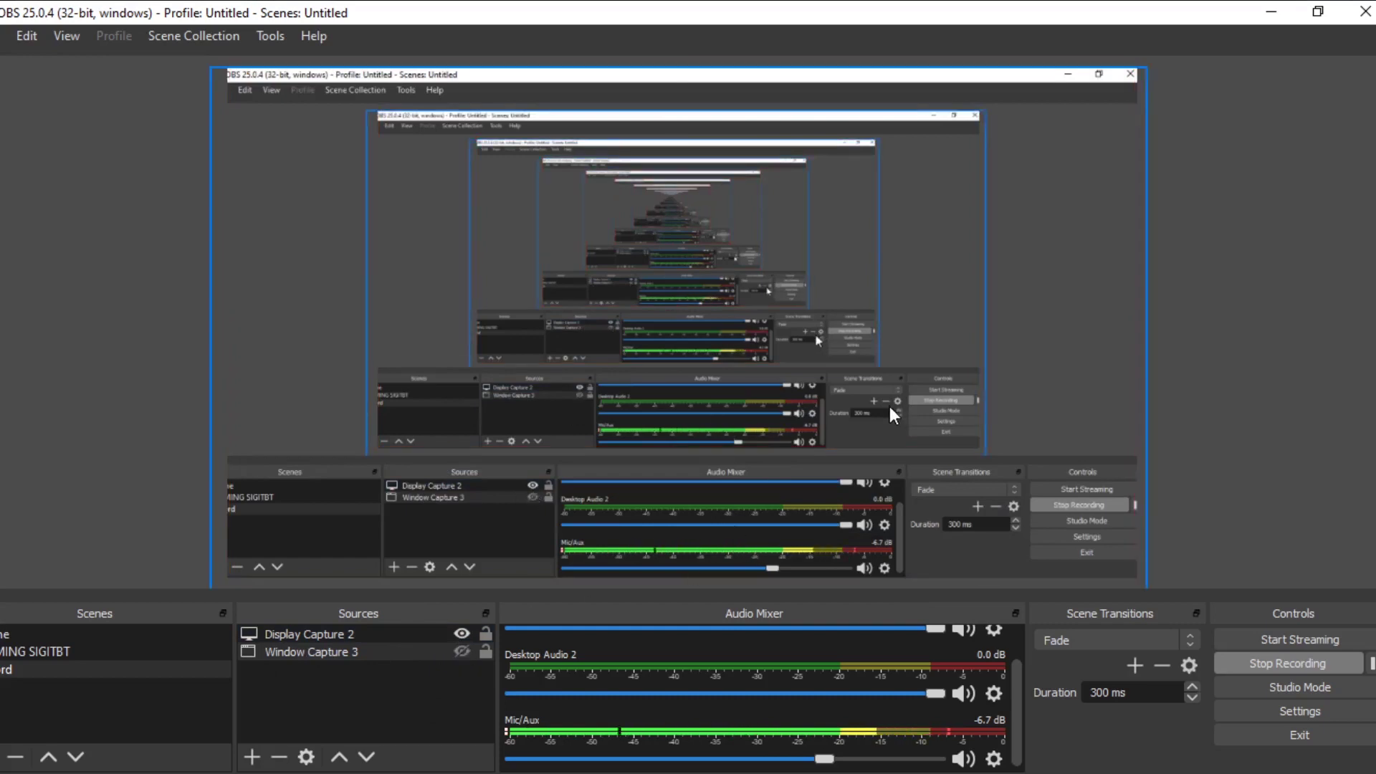
mouse_move(1013, 682)
mouse_down()
mouse_move(1016, 627)
mouse_move(1017, 679)
mouse_up()
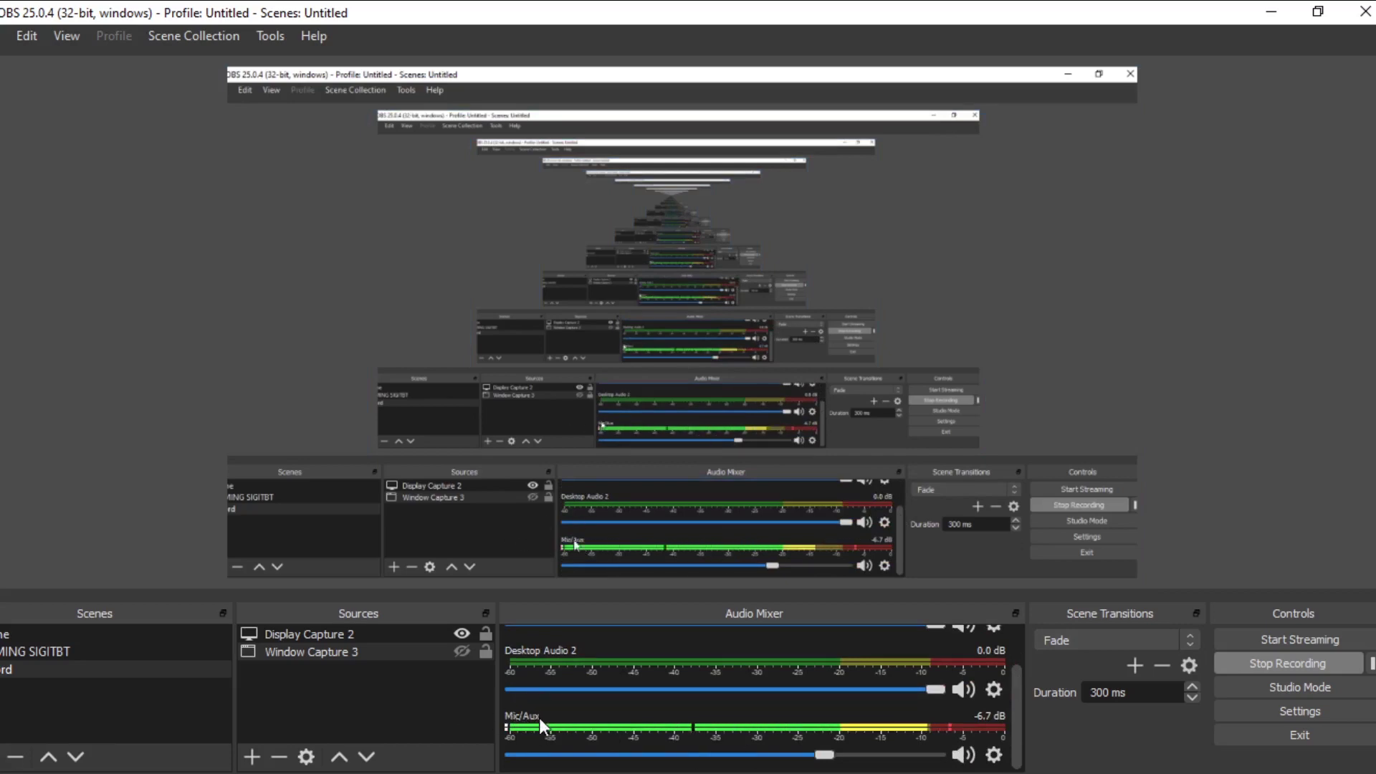
scroll(1017, 676, up, 2)
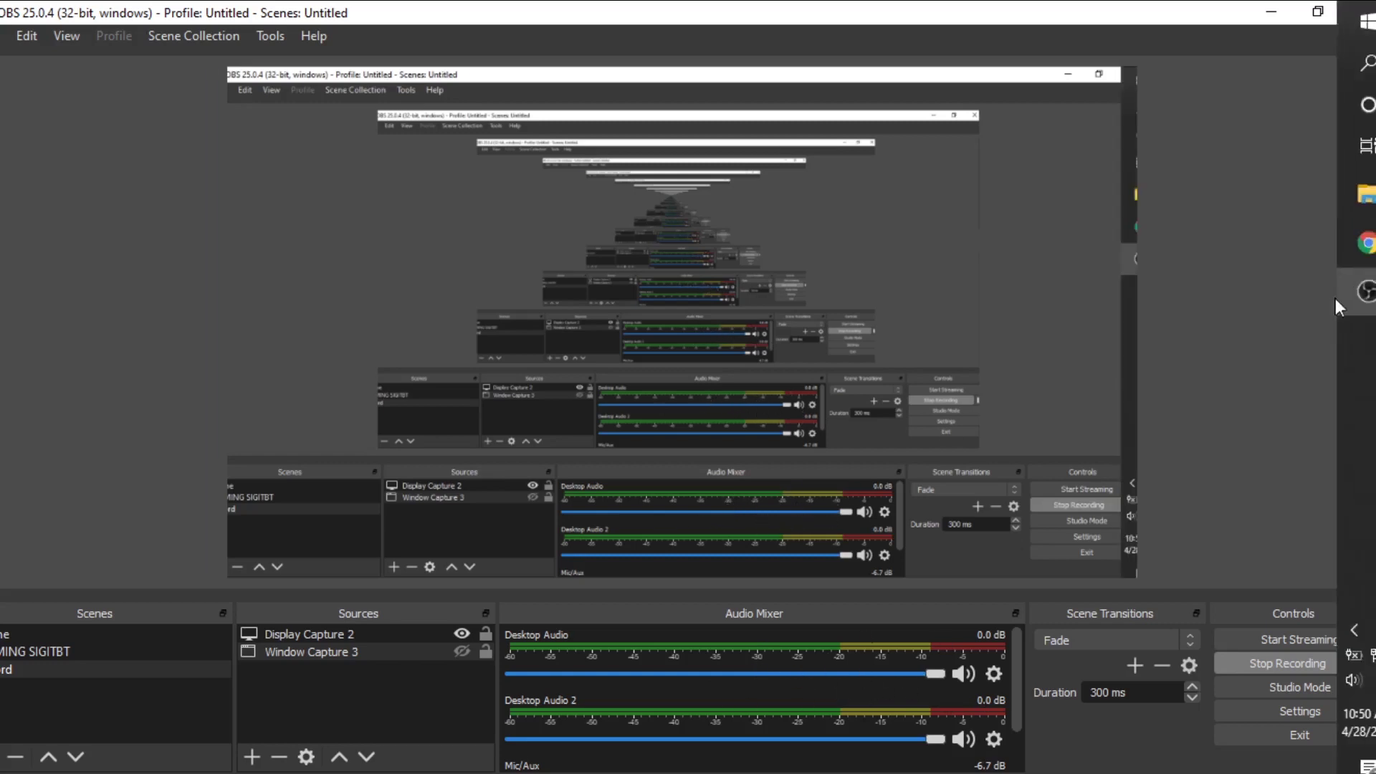
- Play the YouTube video in Chrome and check the Desktop Audio levels in the OBS Studio audio mixer
click(1353, 245)
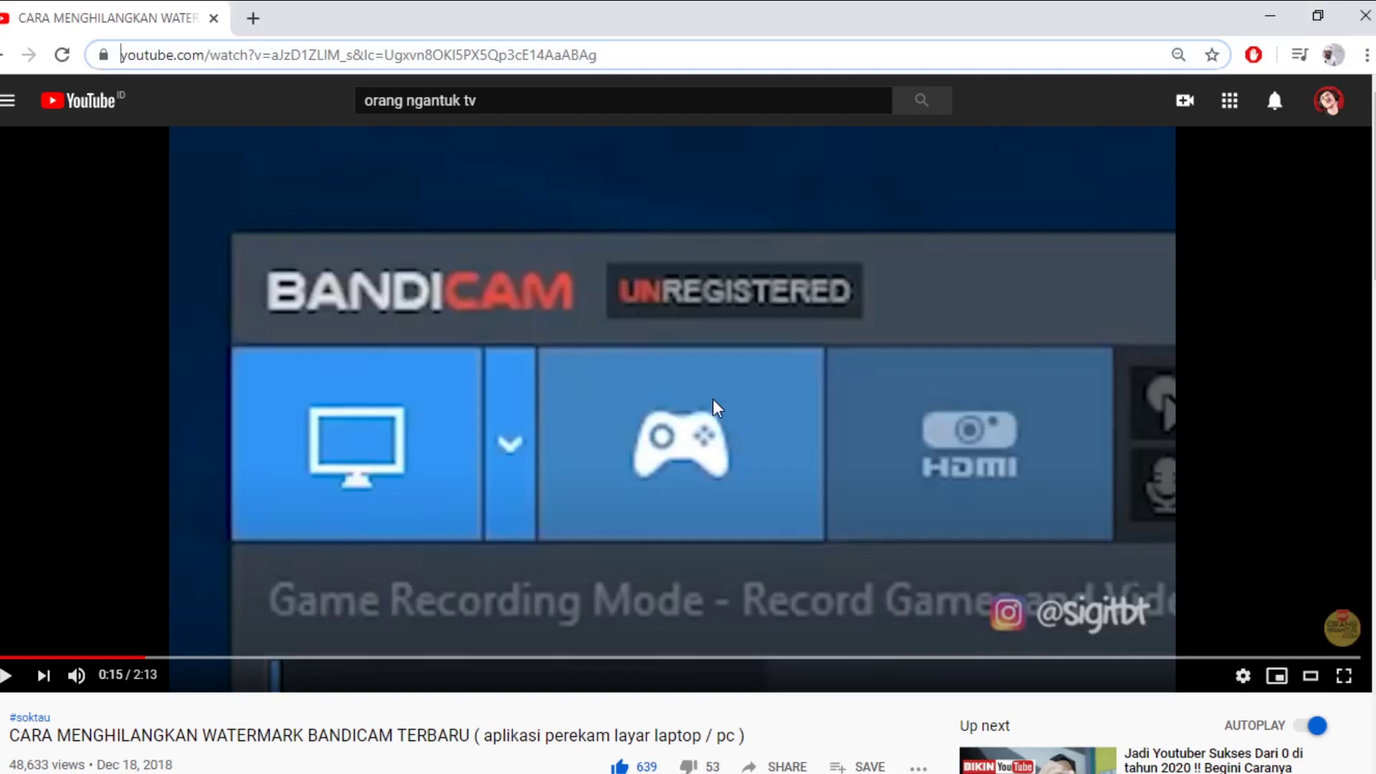
click(688, 448)
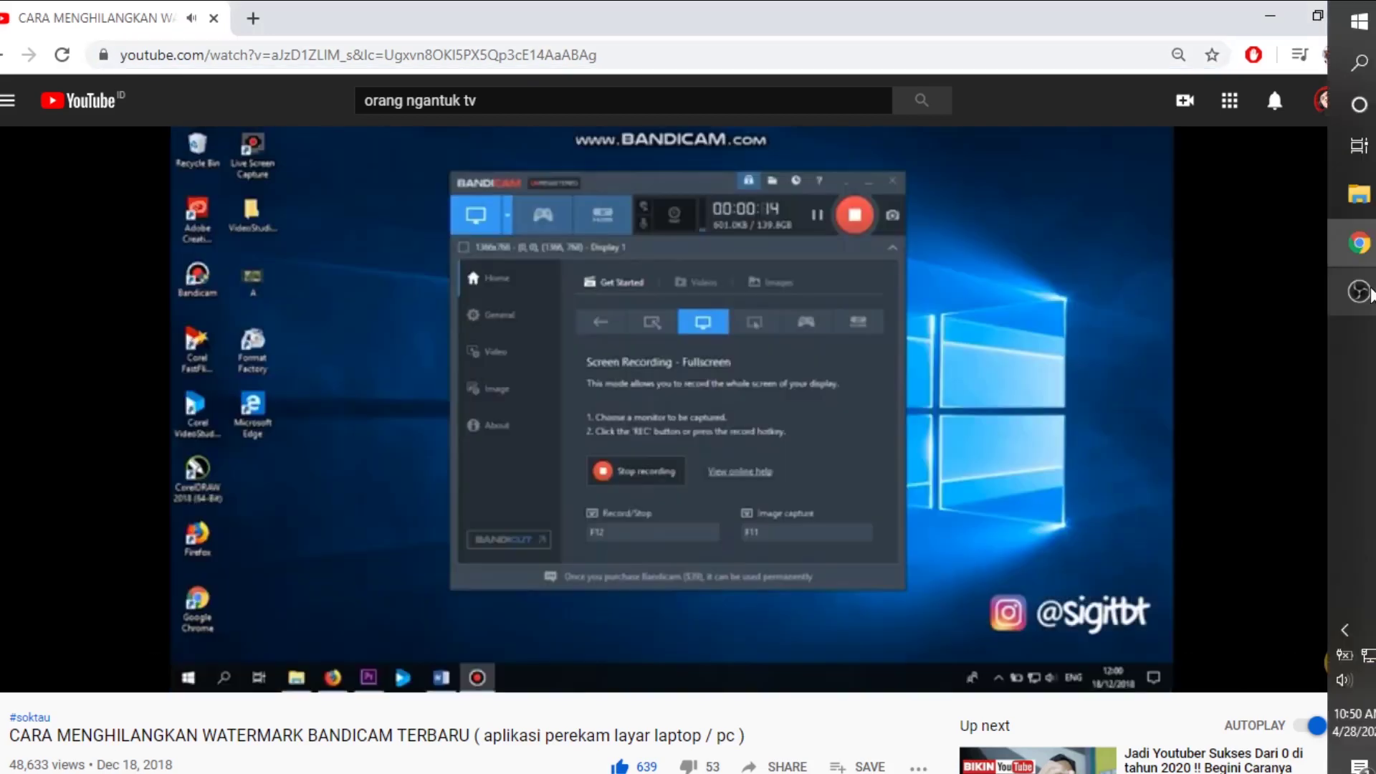
click(1370, 295)
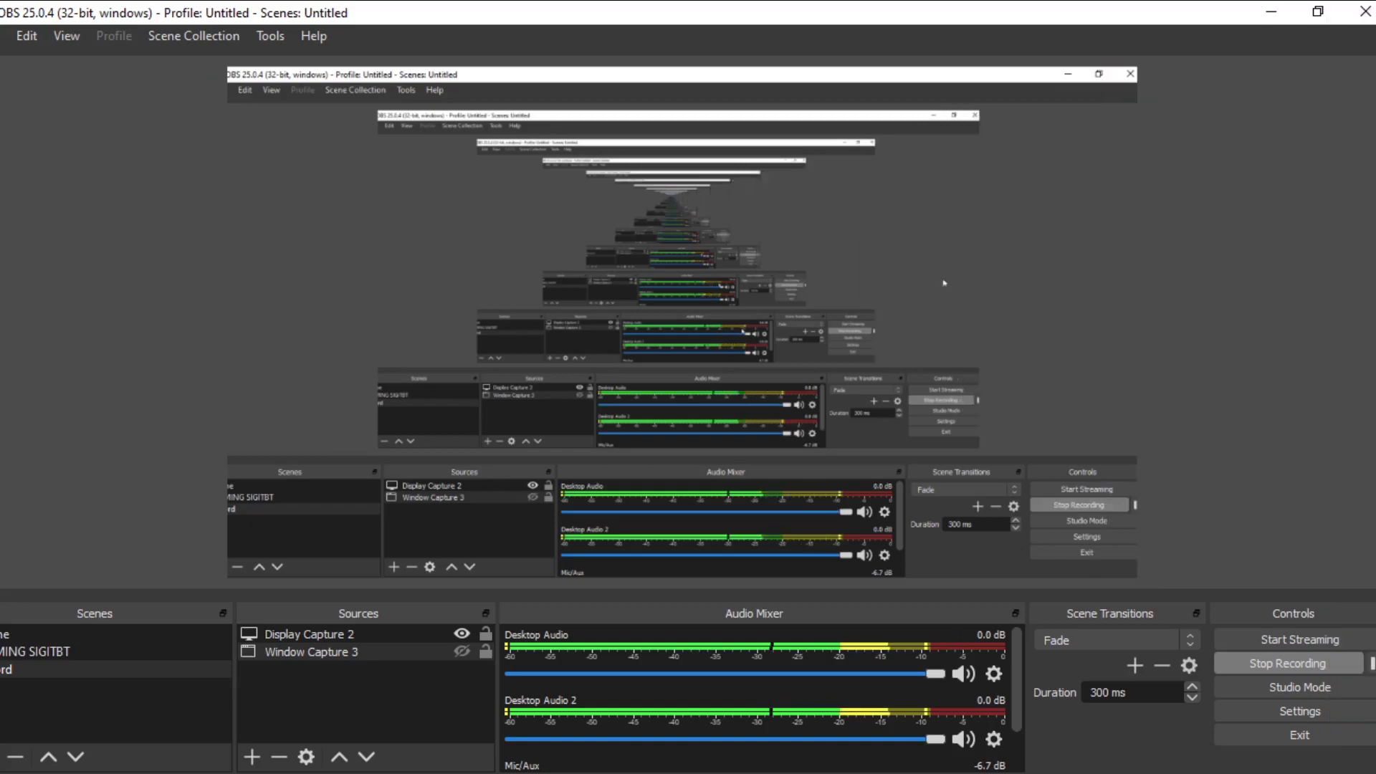
click(1358, 245)
click(1358, 246)
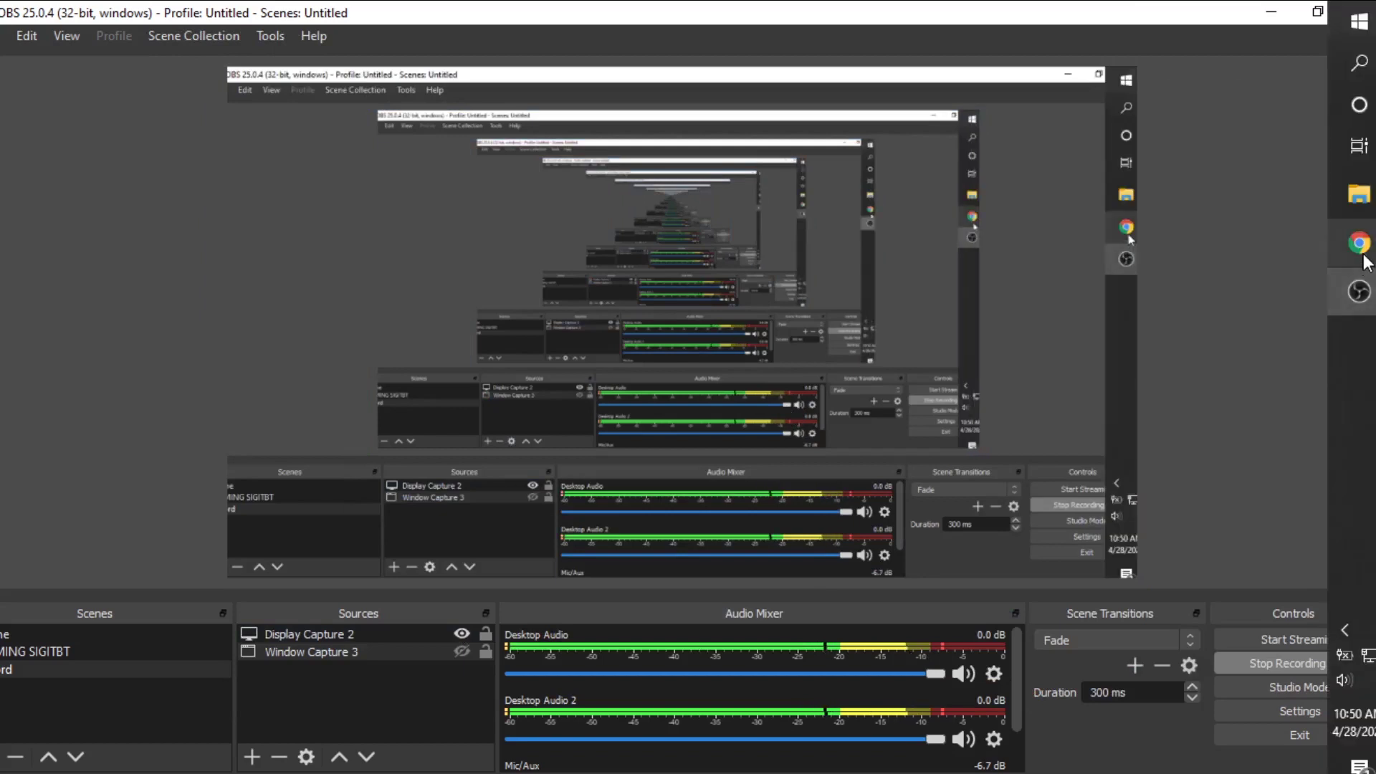
- Shrink and reposition the display capture in the preview, and enlarge it again to fill the canvas
click(1042, 170)
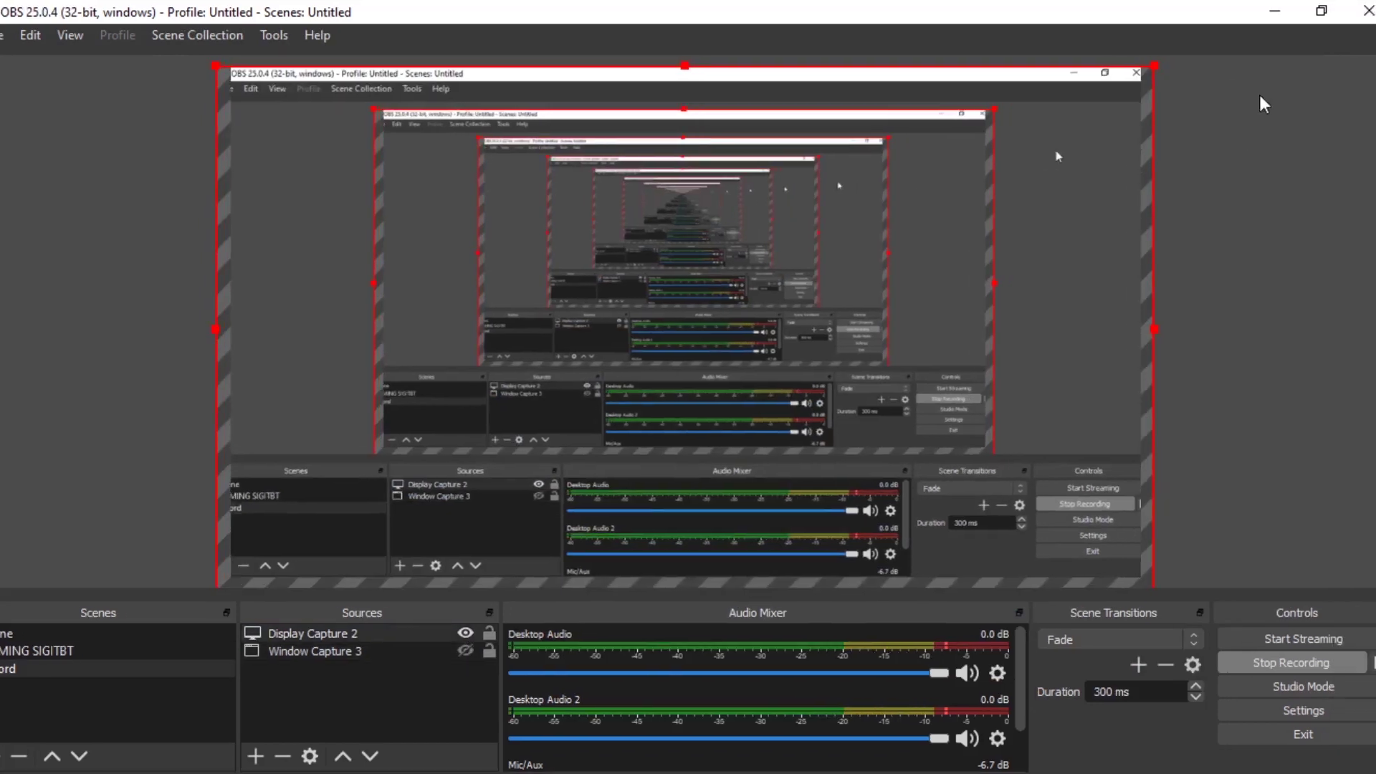
drag(1153, 66, 804, 178)
drag(626, 311, 514, 224)
drag(708, 338, 1091, 556)
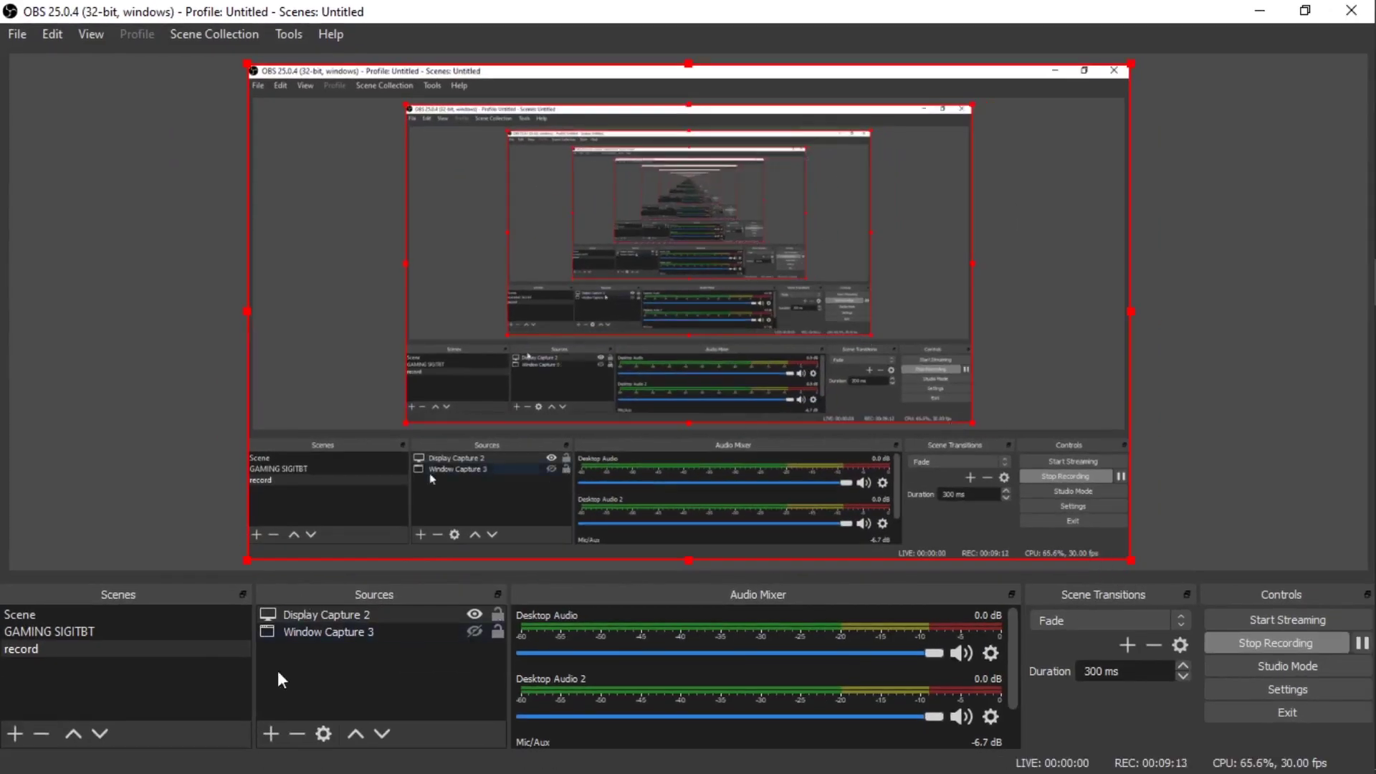
- Add a Video Capture Device source with the Logitech QuickCam Easy/Cool and place it in the canvas's lower-right corner
click(266, 734)
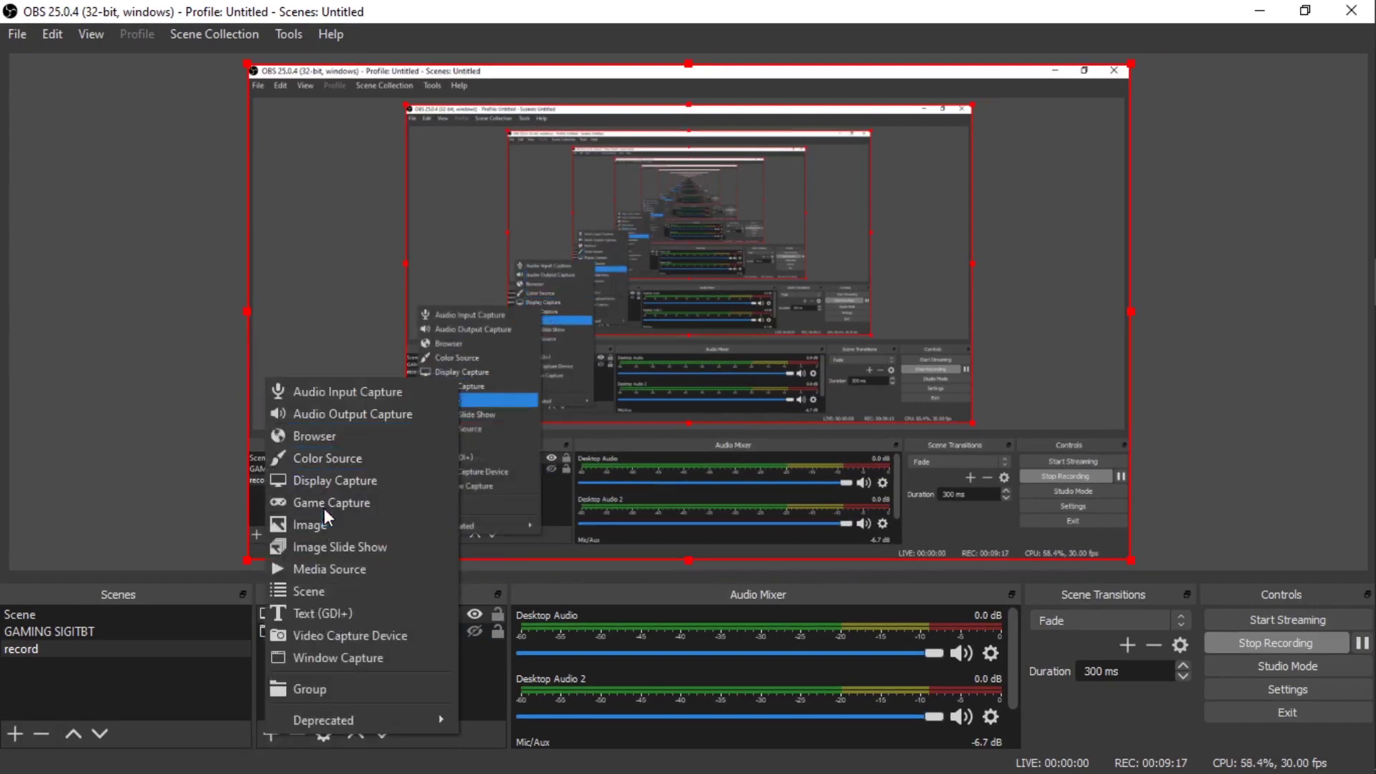
click(341, 636)
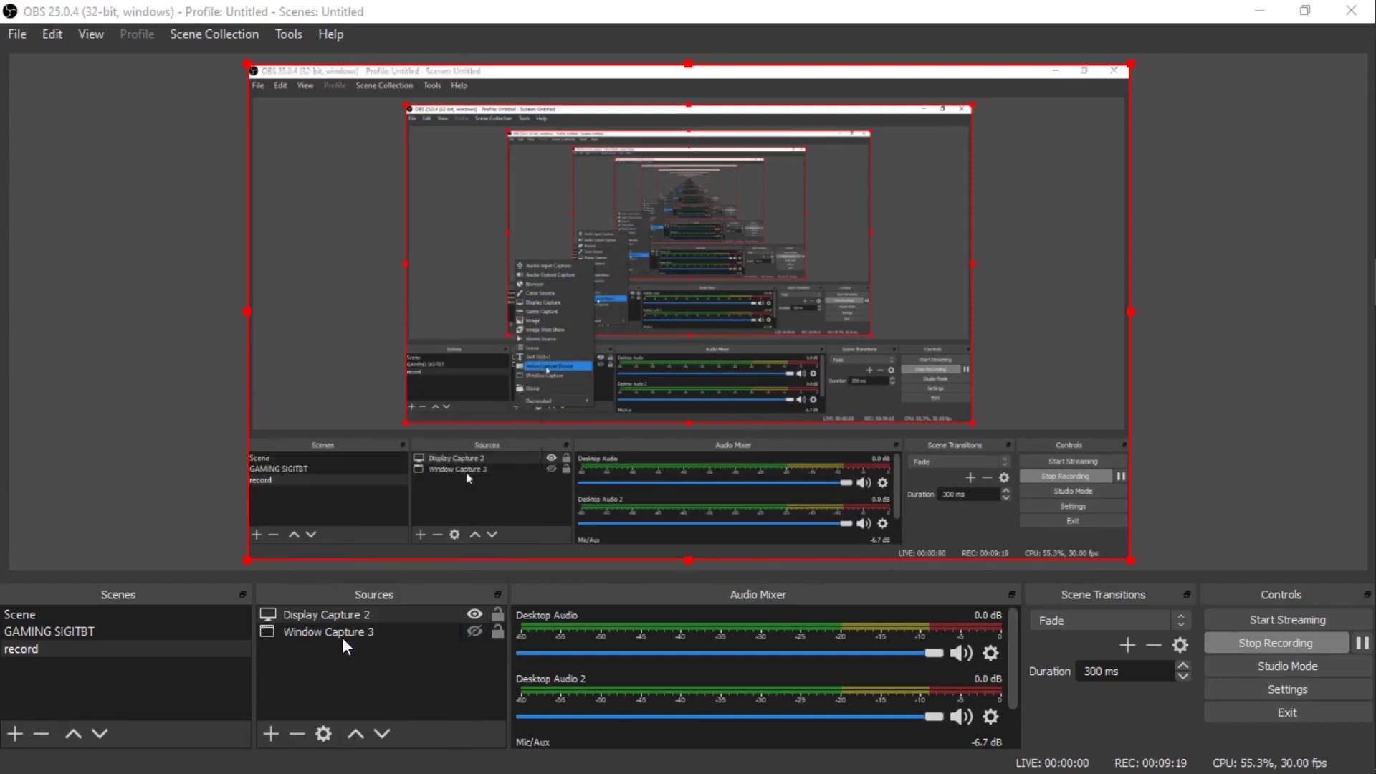
click(757, 535)
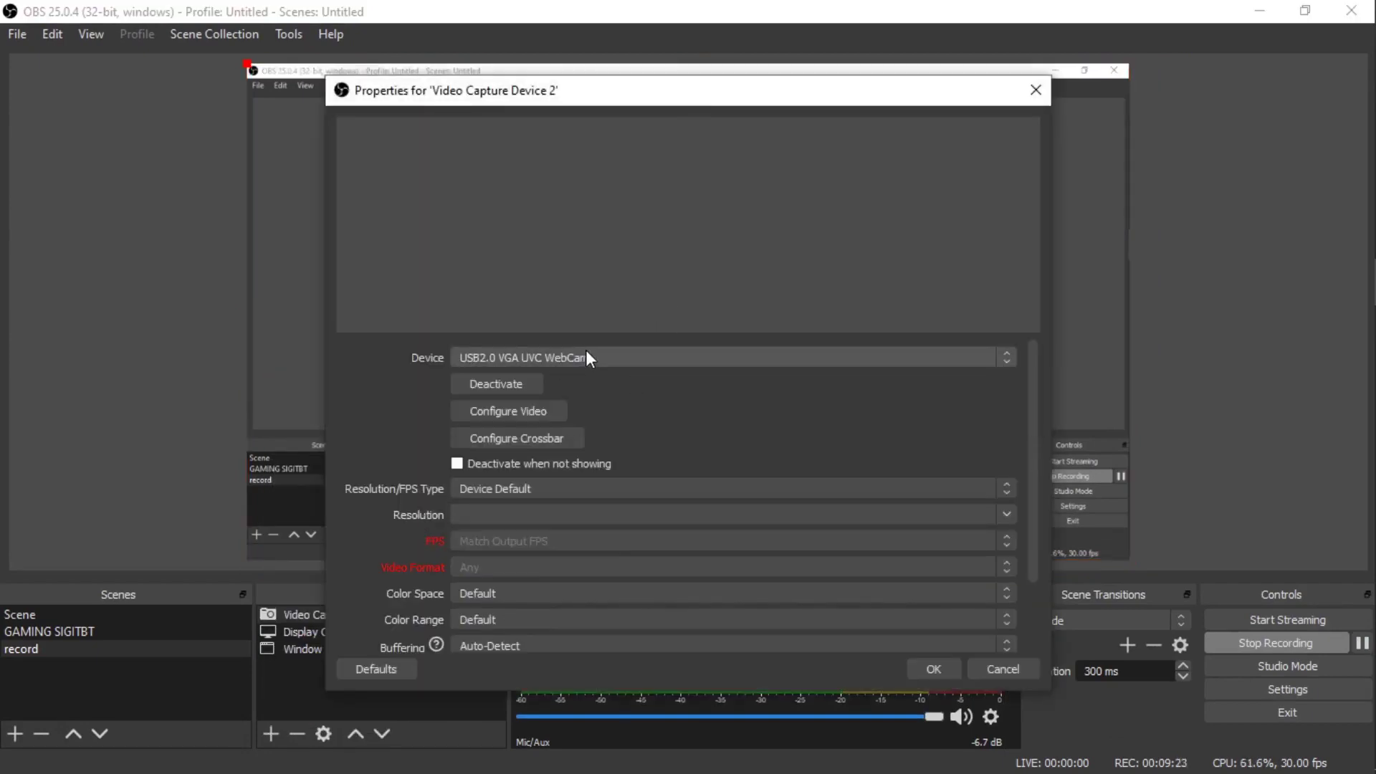
click(544, 357)
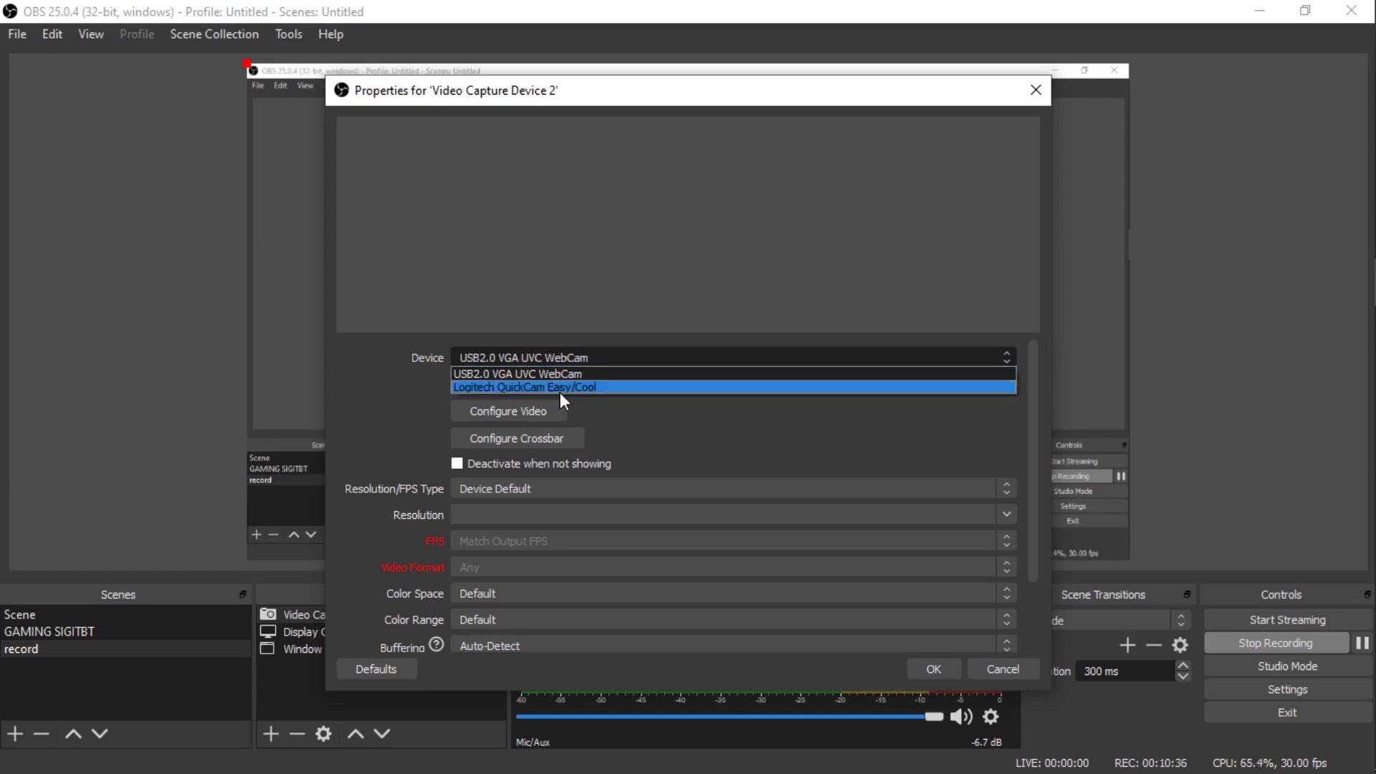
click(653, 393)
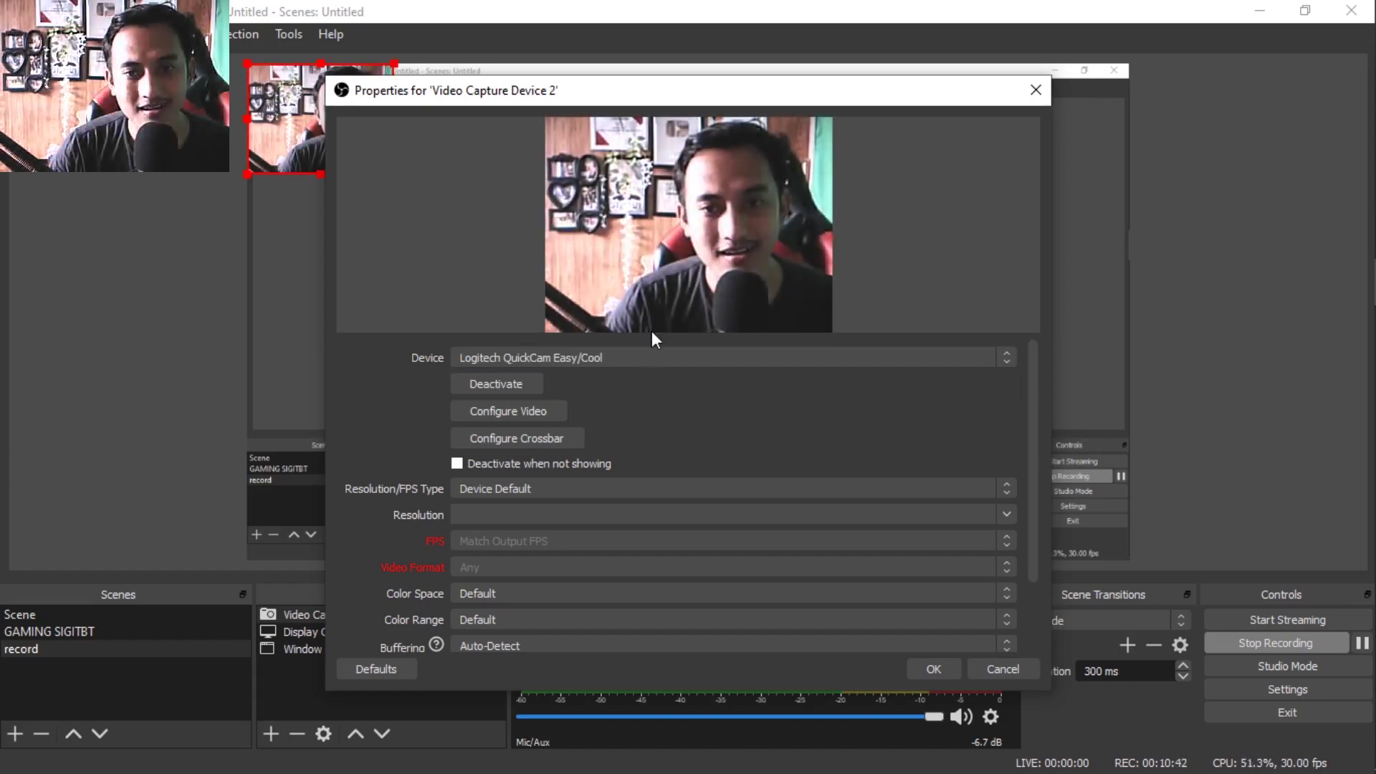
click(927, 662)
drag(286, 528, 1123, 493)
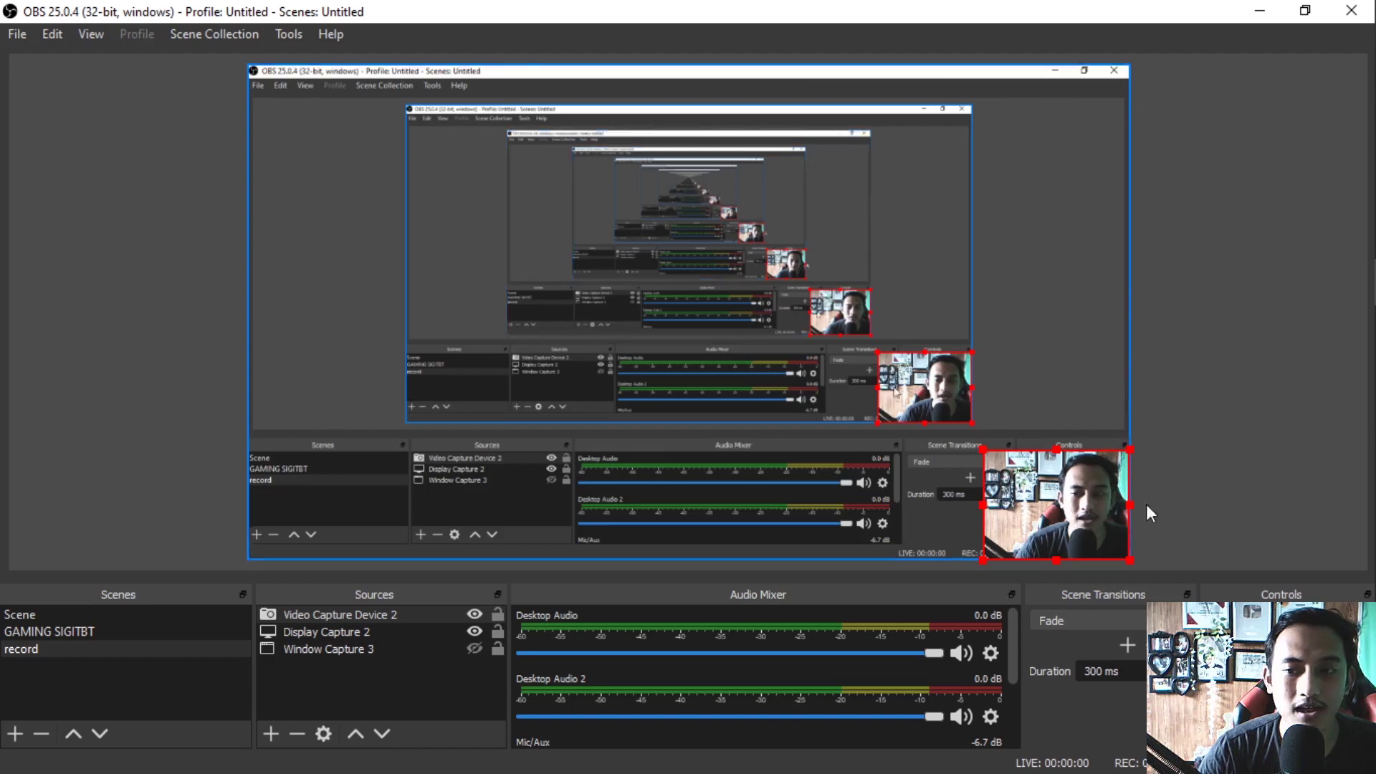
- Add a Chroma Key effect filter with the default name to the video capture device and set its similarity to 414
right_click(346, 613)
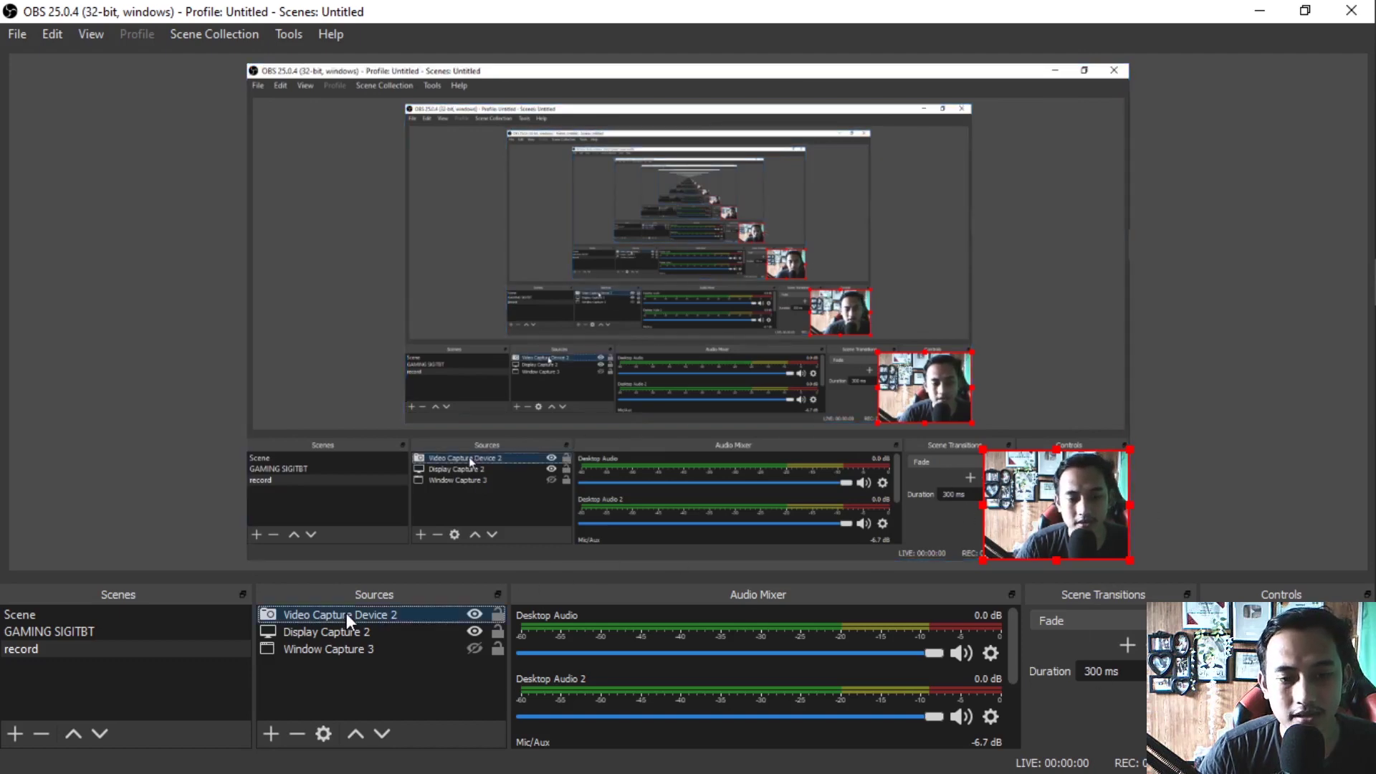
click(433, 585)
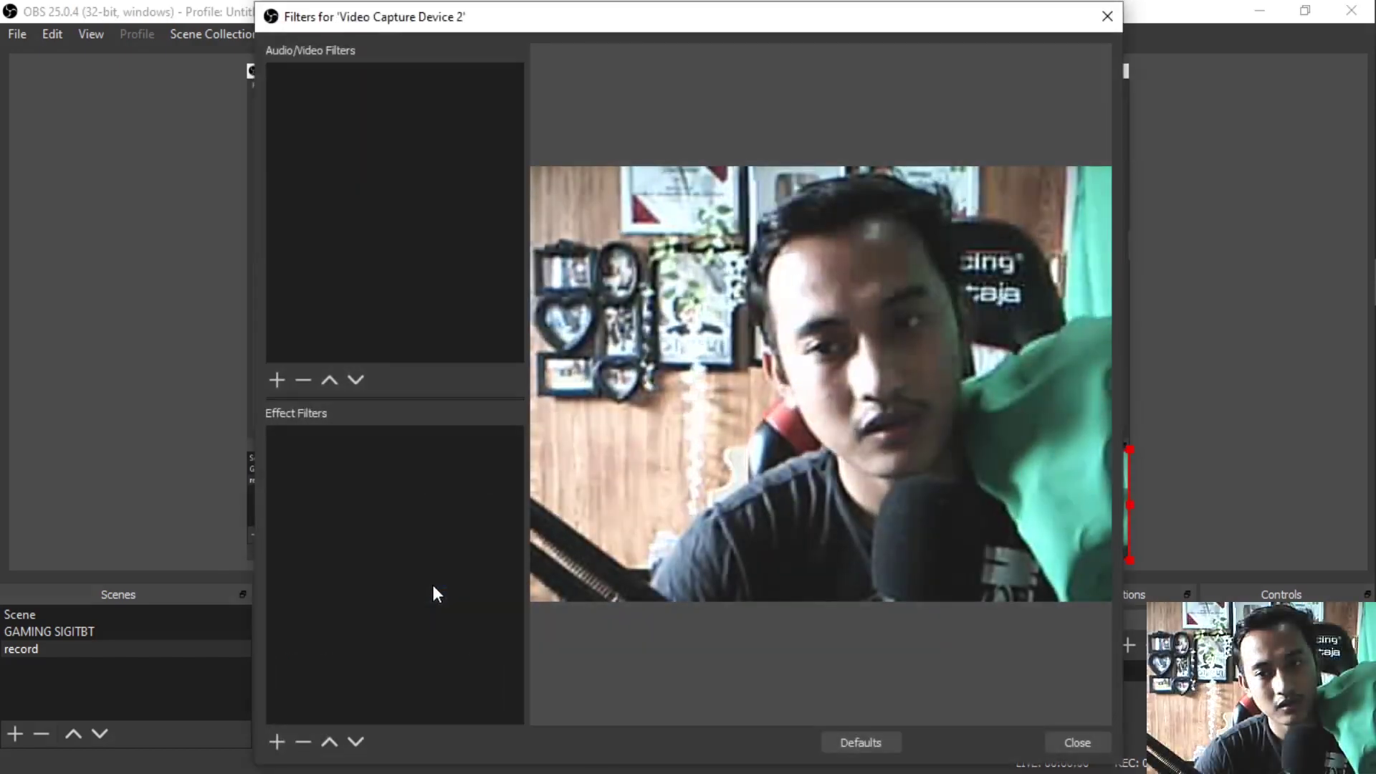
click(281, 738)
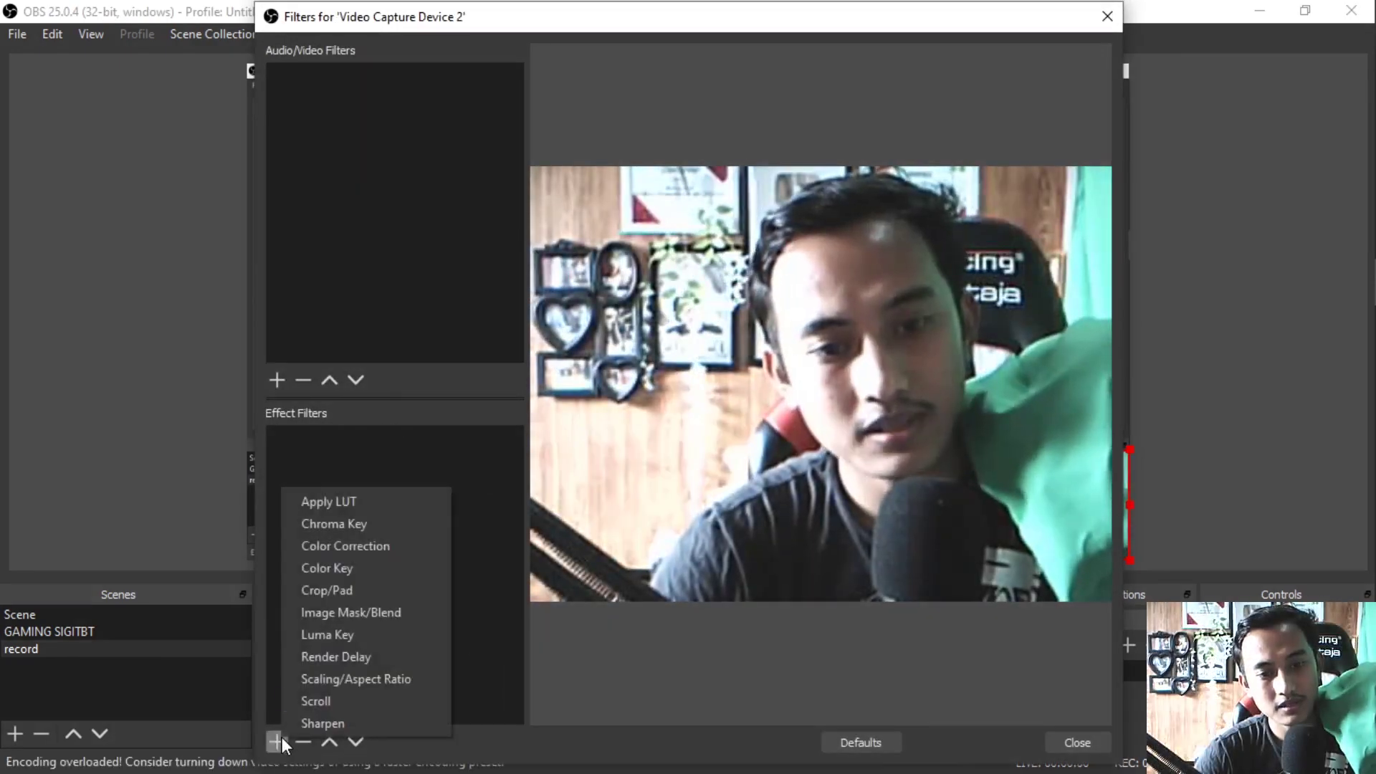
click(342, 529)
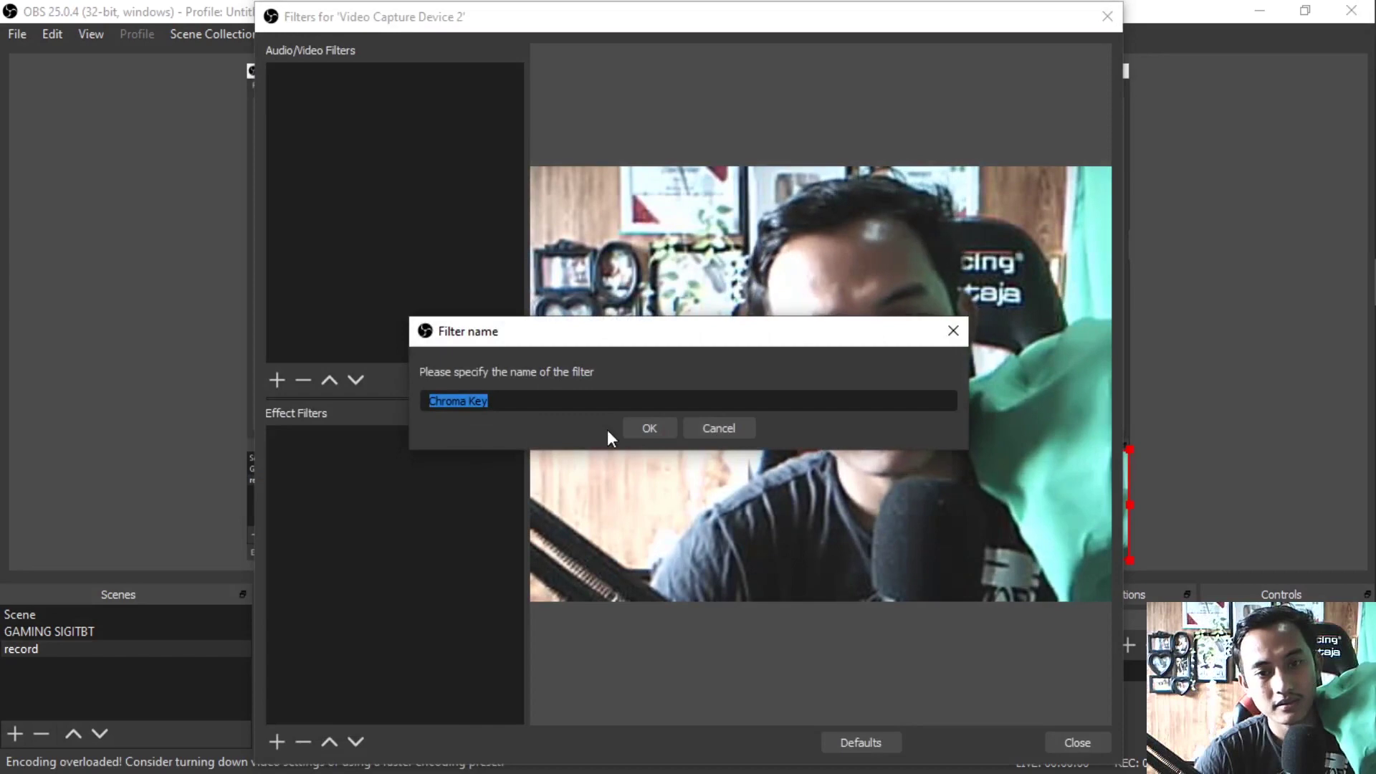
click(654, 428)
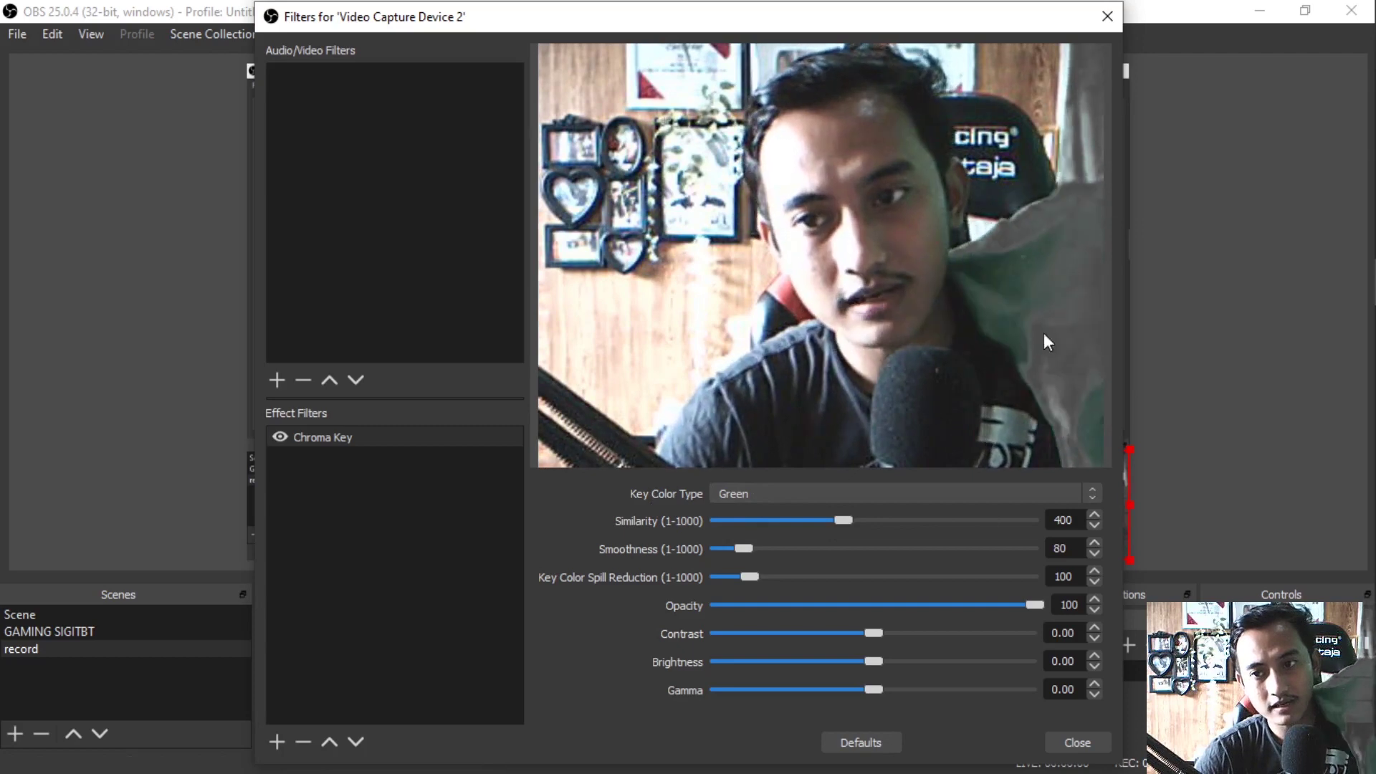
mouse_move(842, 524)
mouse_down()
mouse_move(868, 524)
mouse_move(839, 526)
mouse_move(851, 526)
mouse_up()
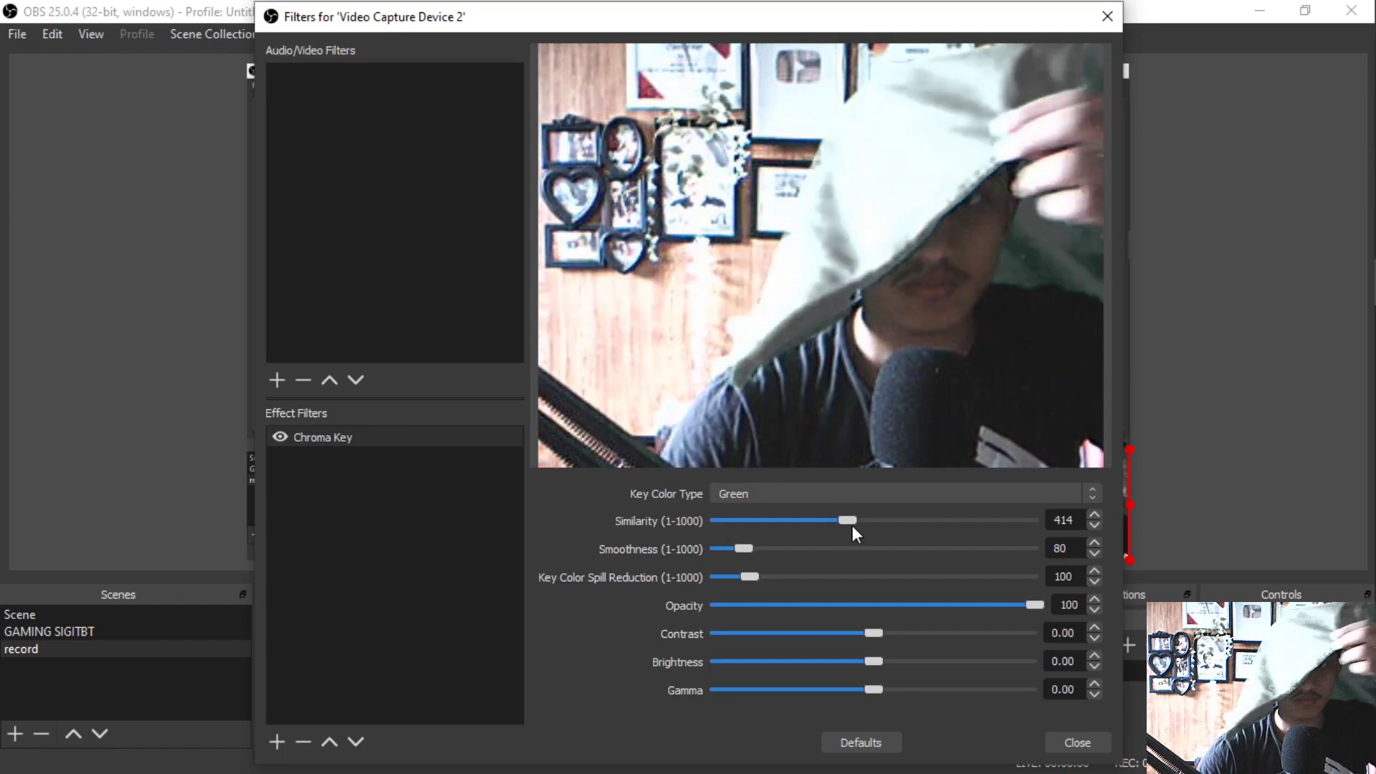
key(Escape)
- Enlarge the webcam source in the preview from its upper-left corner, keeping it in the canvas's lower-right corner, and deselect it
drag(754, 258, 885, 364)
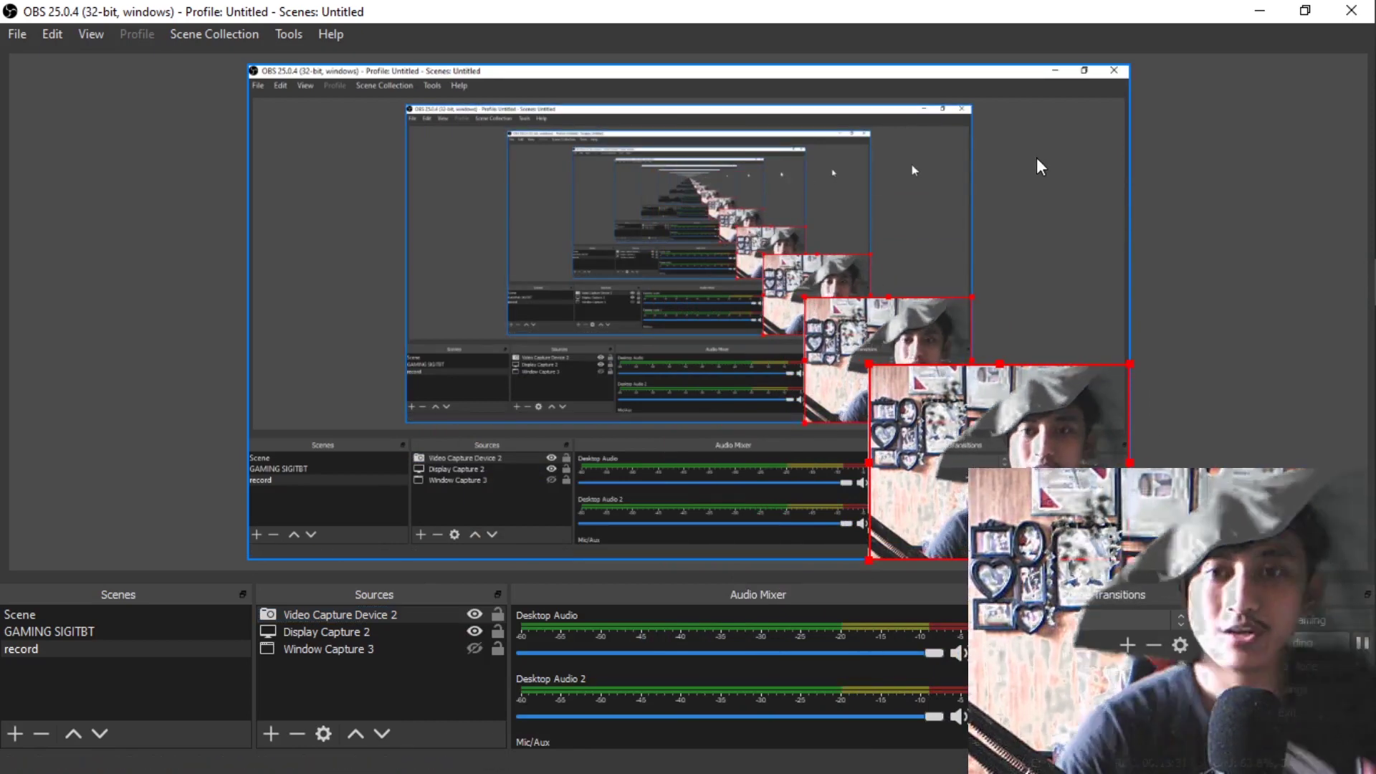
click(1230, 327)
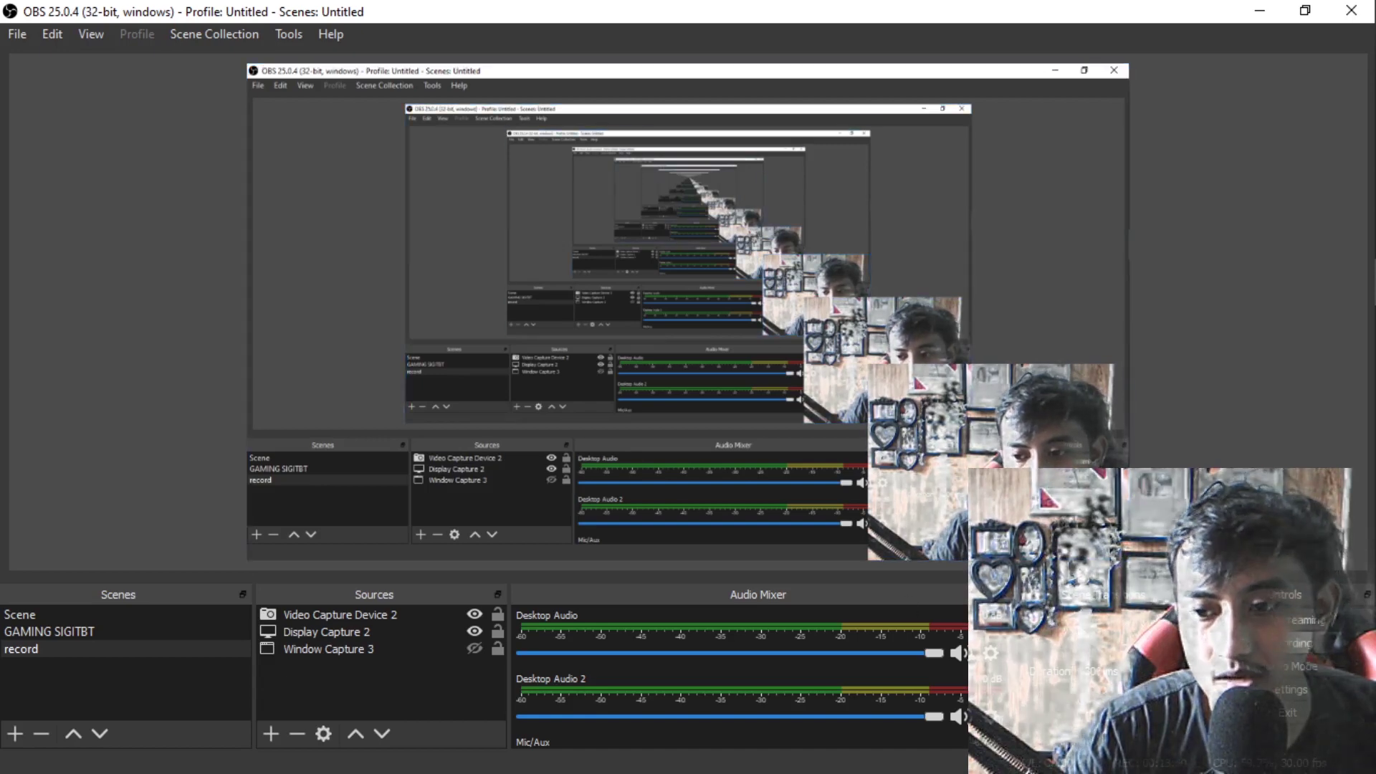
- Review the streaming and recording output settings, and check the Mic/Aux and Video Capture Device 2 channels in the audio mixer
click(1287, 692)
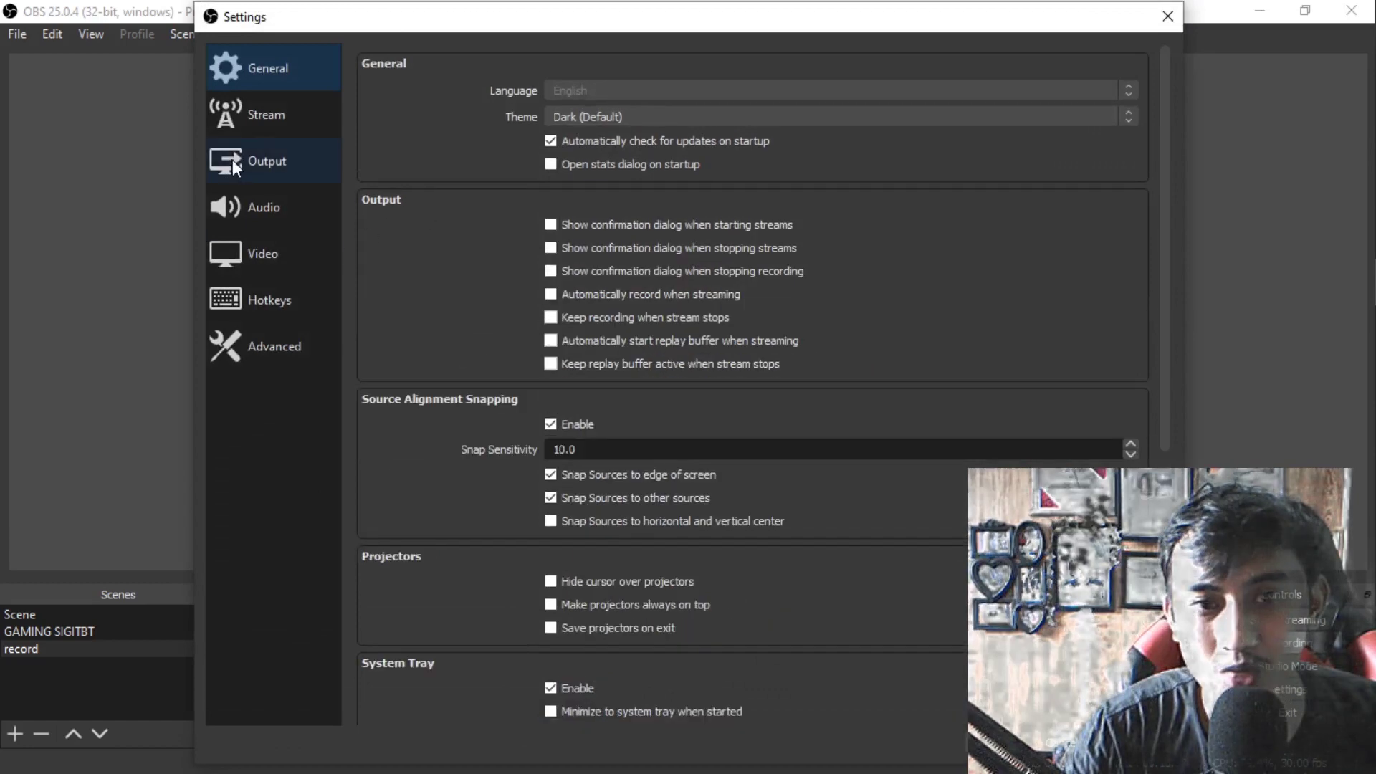
click(259, 161)
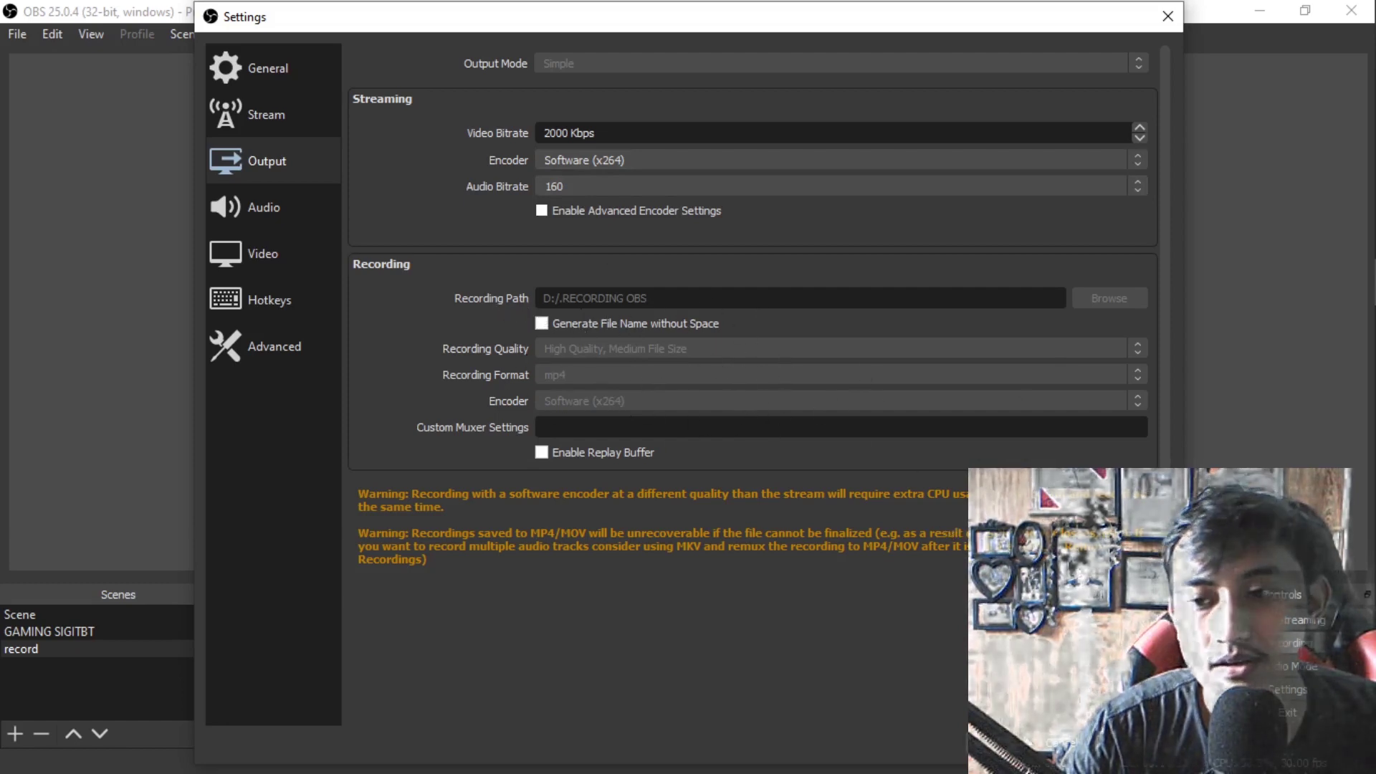
key(Escape)
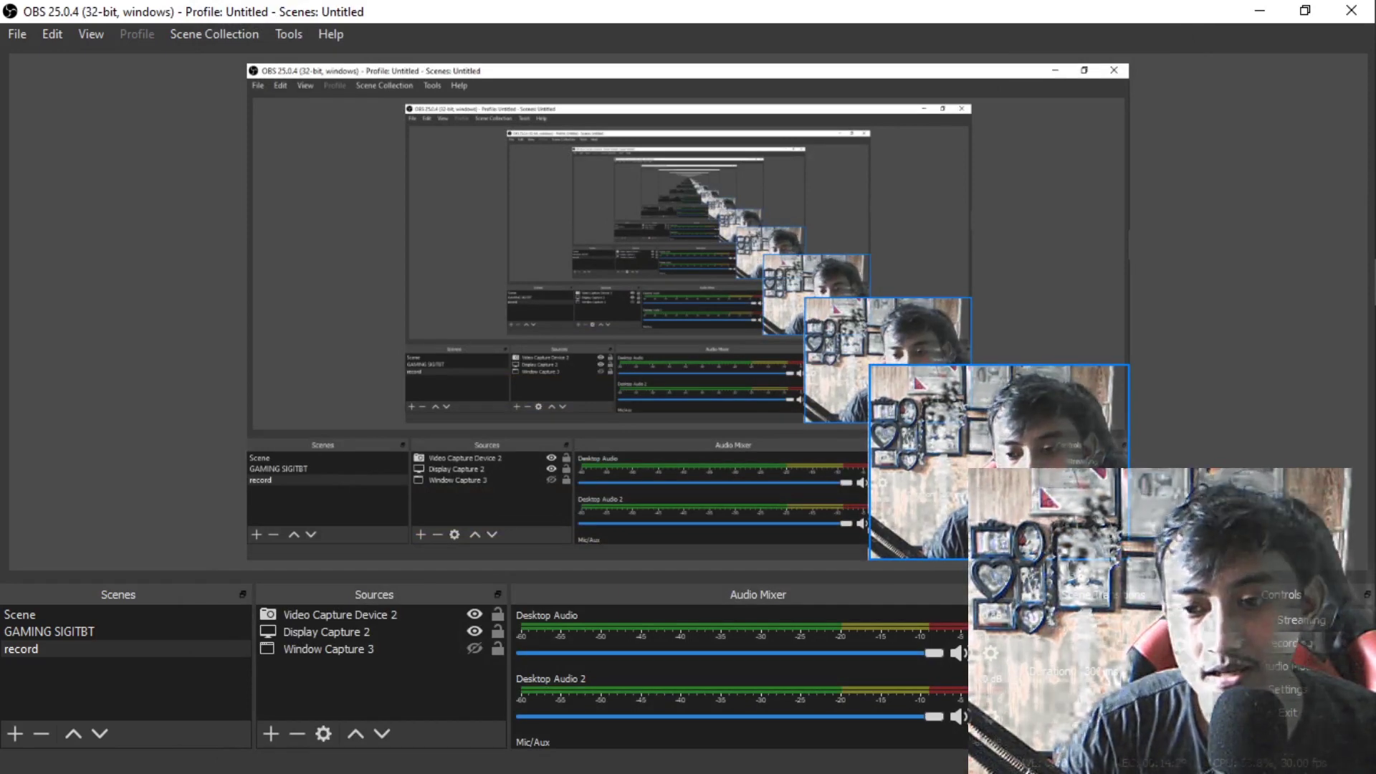
scroll(738, 673, down, 3)
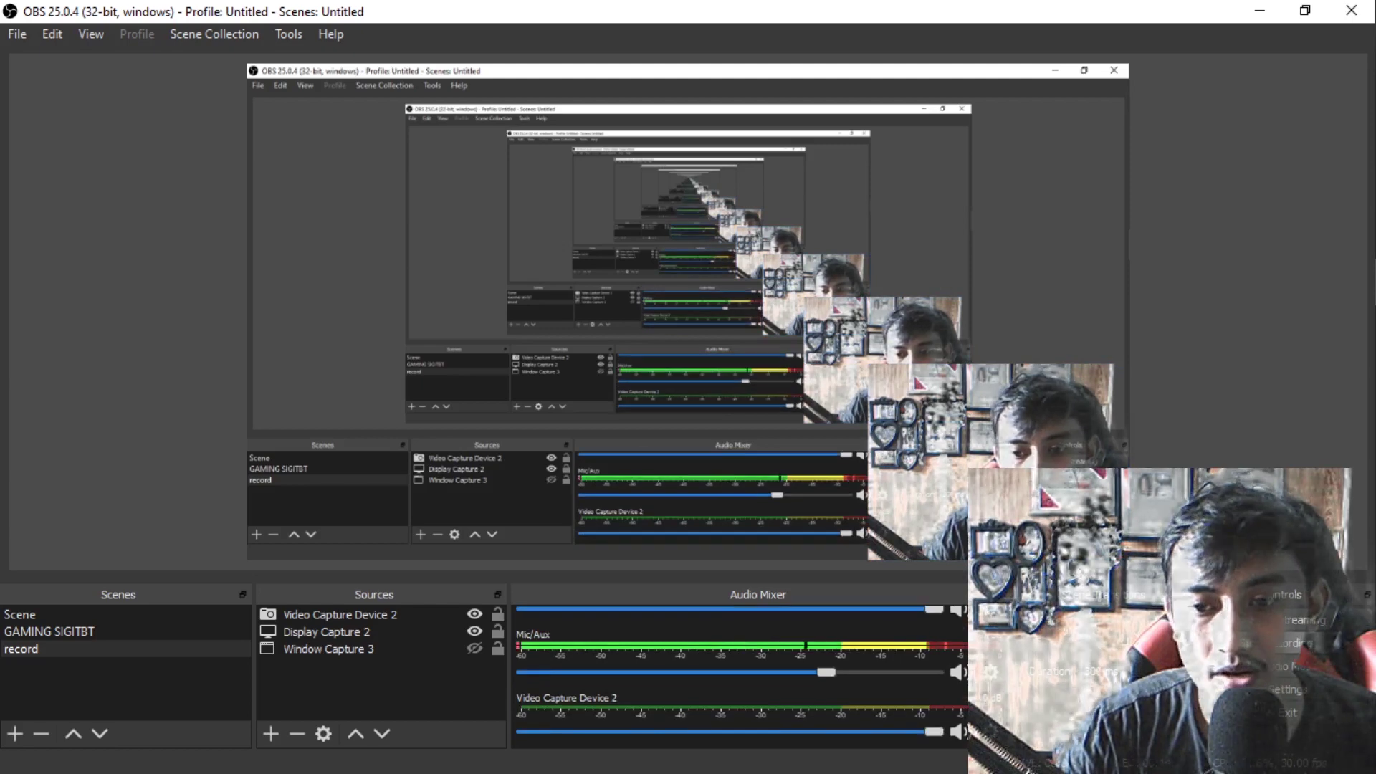